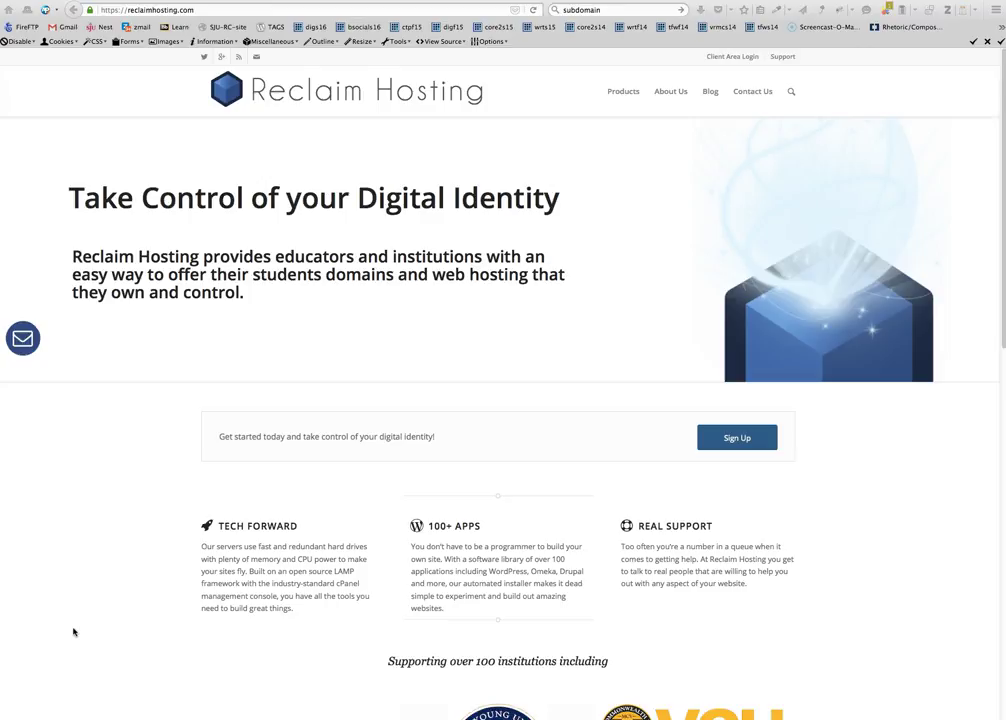
On the Client Area login page, enter the saved e-mail and account password and submit
{"action": "left_click", "coordinate": [730, 57]}
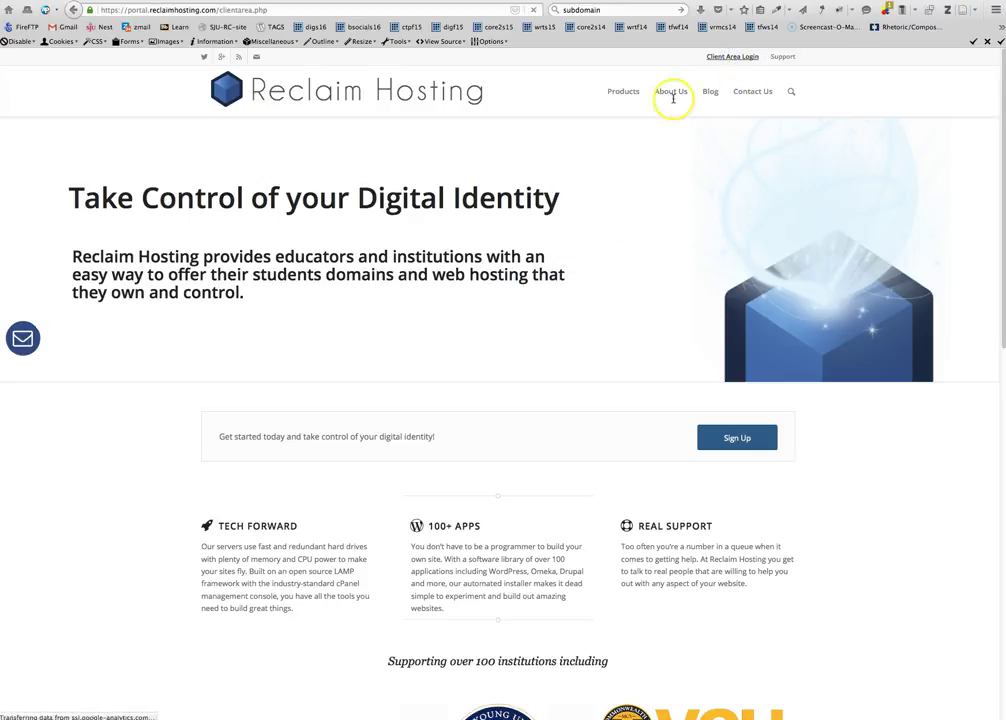
{"action": "type", "text": "w"}
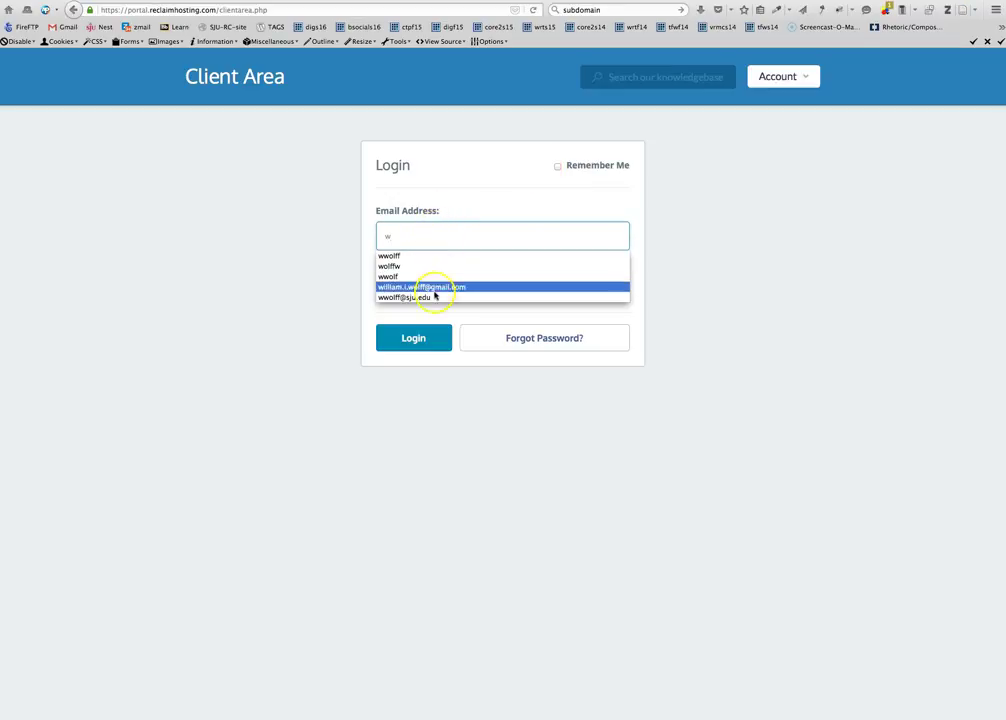
{"action": "left_click", "coordinate": [434, 294]}
{"action": "left_click", "coordinate": [426, 285]}
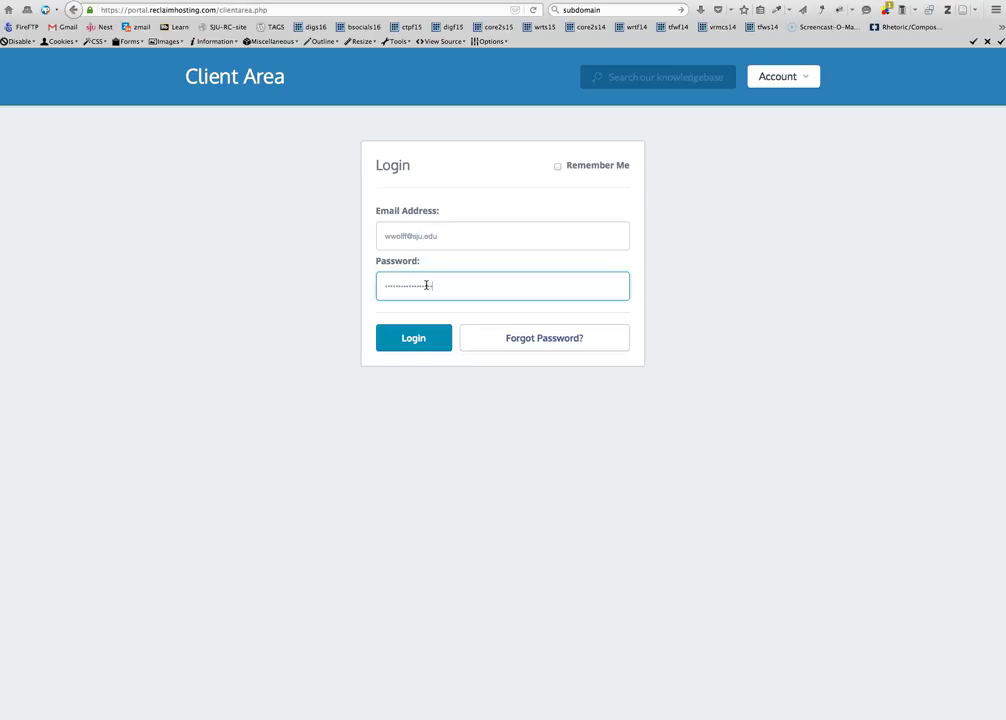
{"action": "key", "text": "Return"}
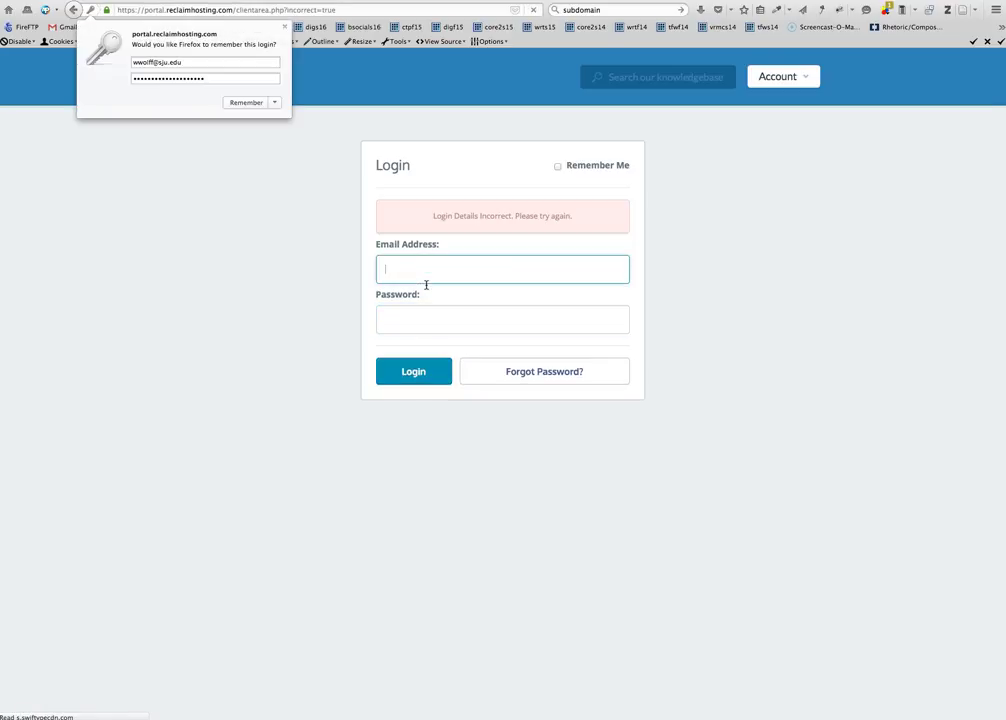
After the error, re-enter the saved e-mail and password, log in, and dismiss Firefox's save-login prompt
{"action": "type", "text": "ww"}
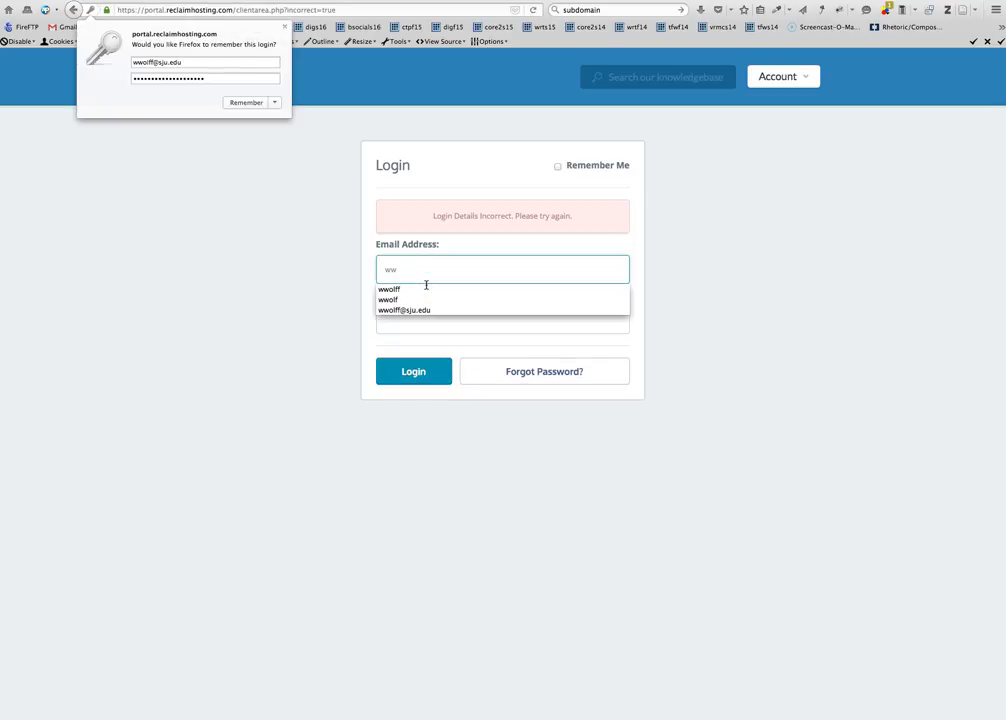
{"action": "key", "text": "Down"}
{"action": "key", "text": "Down"}
{"action": "key", "text": "Down"}
{"action": "key", "text": "Return"}
{"action": "key", "text": "Tab"}
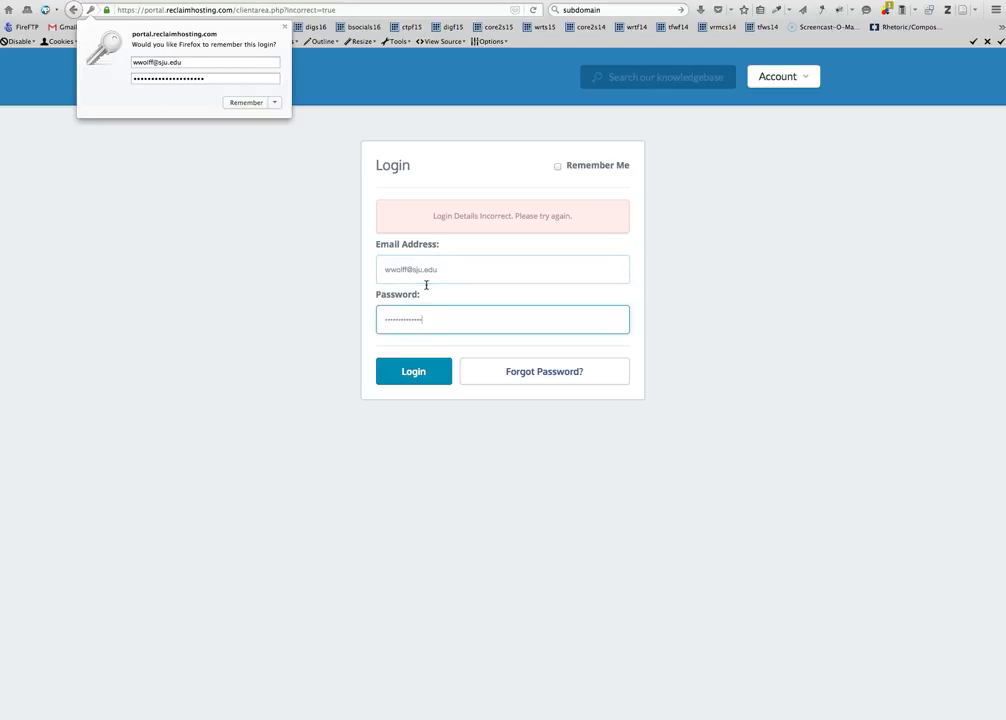
{"action": "key", "text": "Return"}
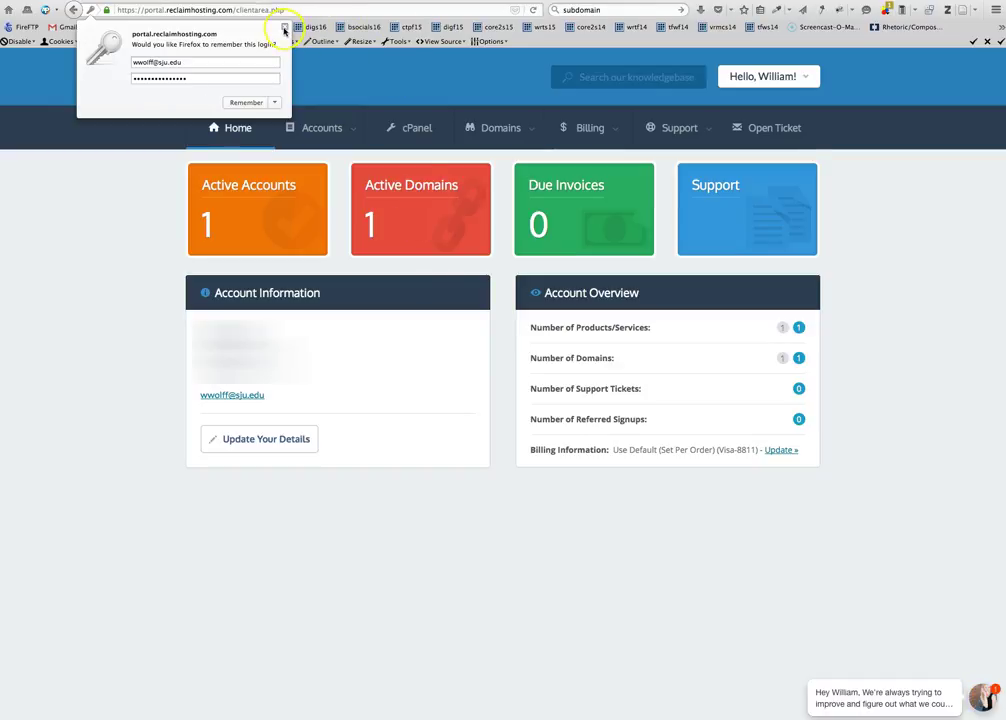
{"action": "left_click", "coordinate": [284, 27]}
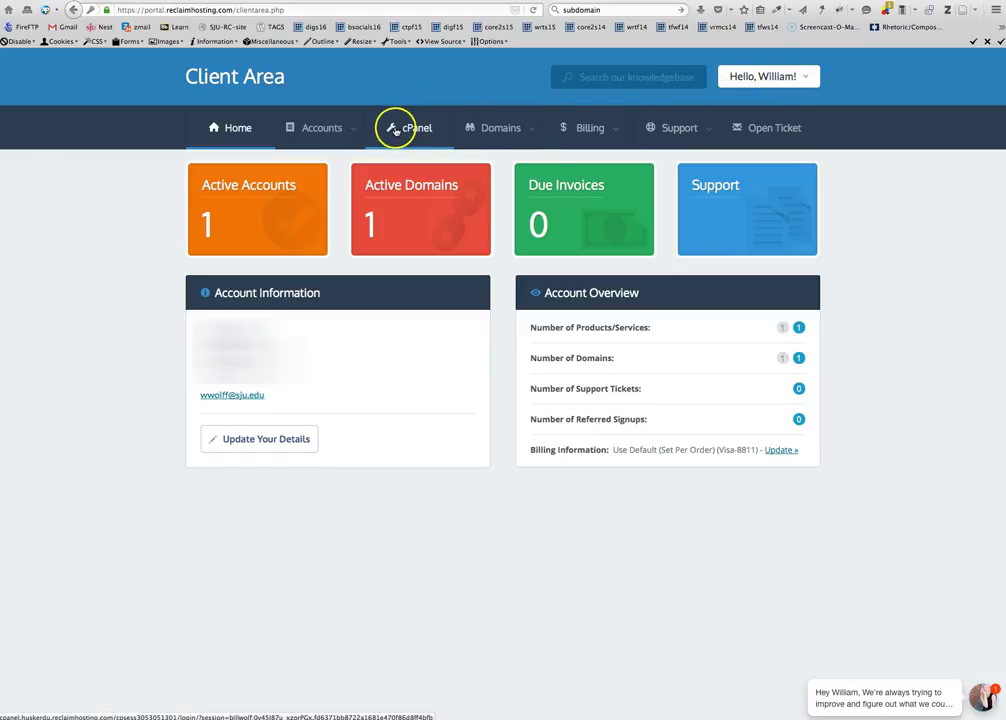
Go to cPanel and open File Manager in a new tab
{"action": "left_click", "coordinate": [411, 129]}
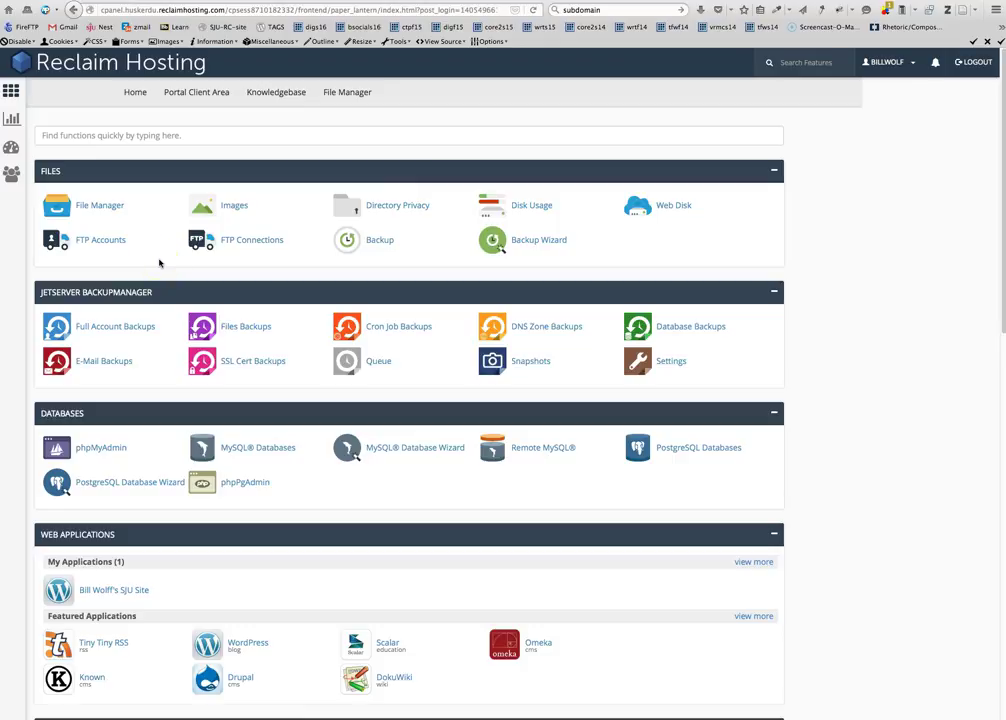
{"action": "right_click", "coordinate": [101, 205]}
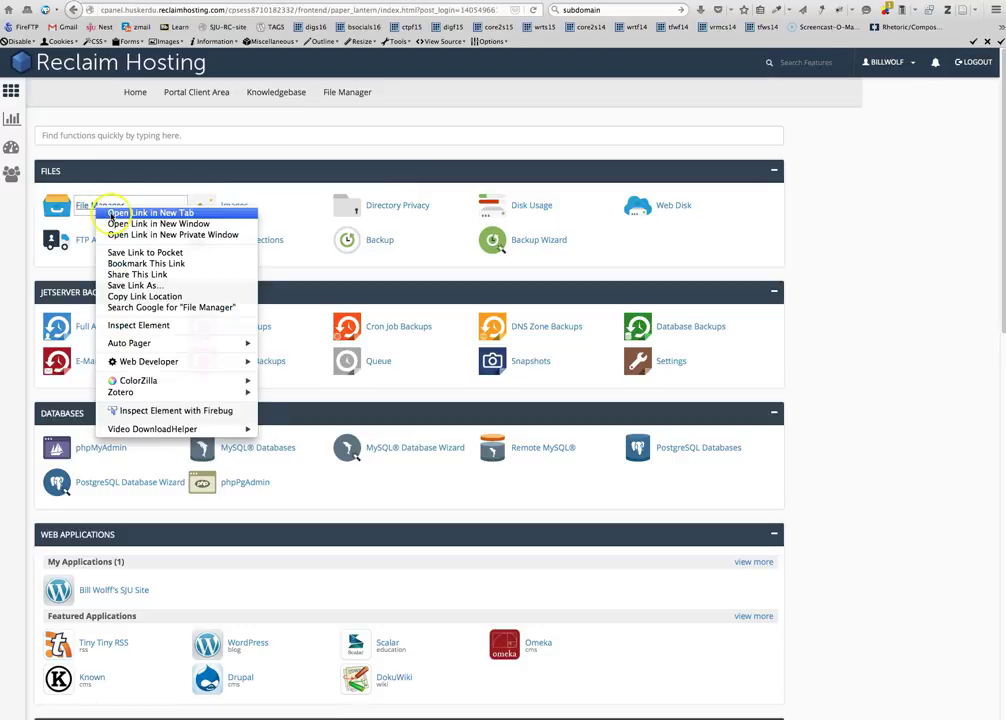
{"action": "left_click", "coordinate": [150, 213]}
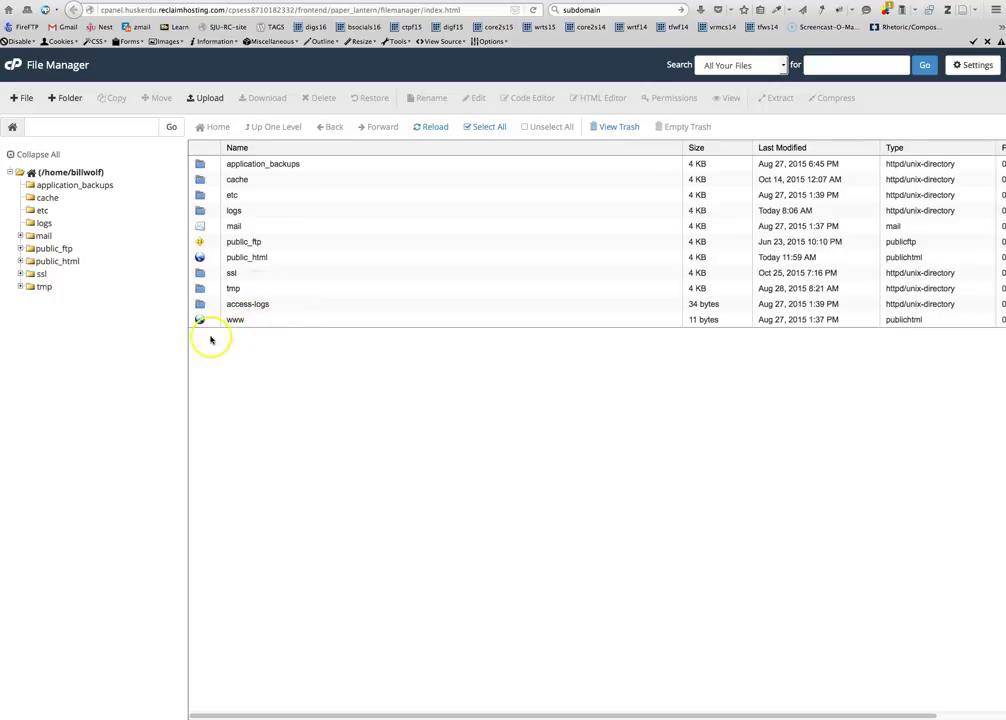
Browse the WordPress files in public_html, then go back to the cPanel home page
{"action": "double_click", "coordinate": [200, 257]}
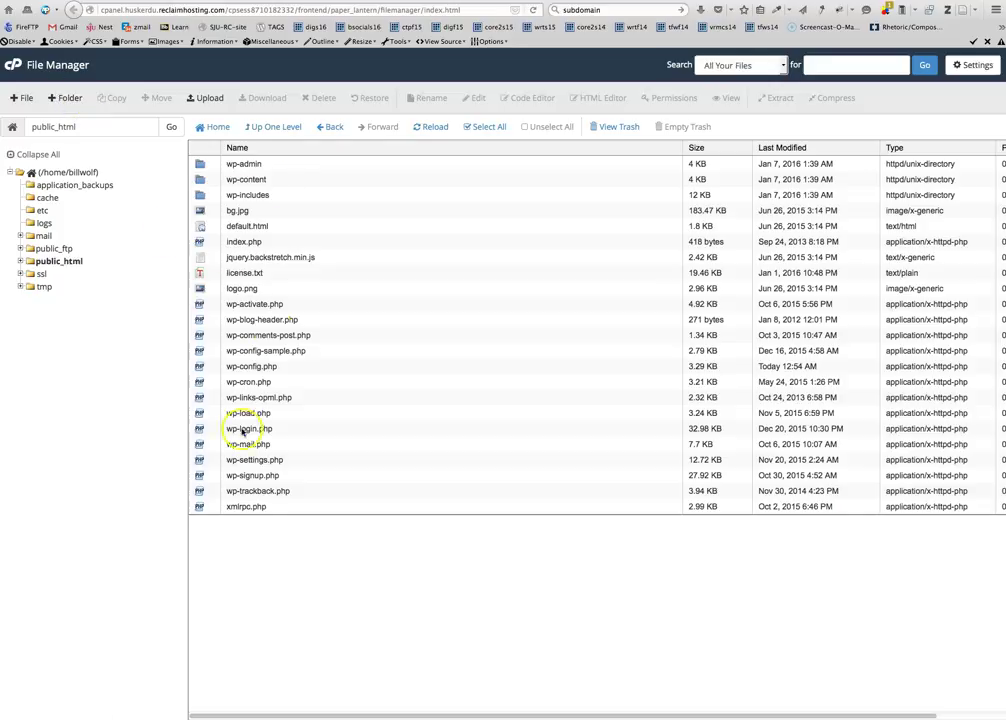
{"action": "key", "text": "super+Left"}
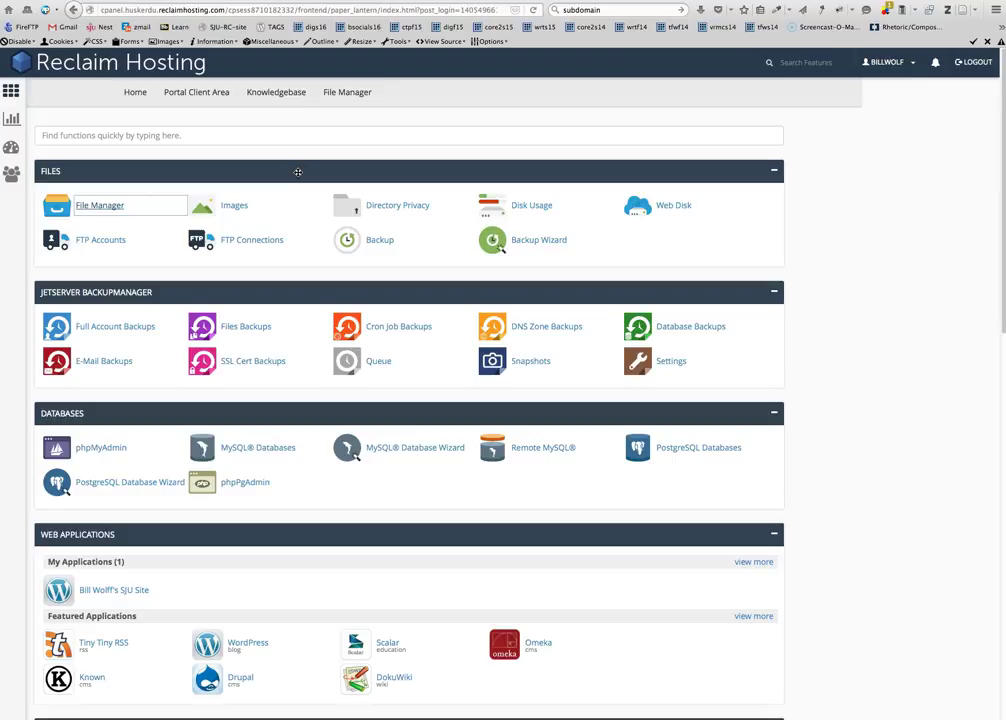
Scroll to the Domains section and open the Subdomains page
{"action": "scroll", "coordinate": [298, 190], "scroll_direction": "down", "scroll_amount": 5}
{"action": "scroll", "coordinate": [298, 193], "scroll_direction": "down", "scroll_amount": 5}
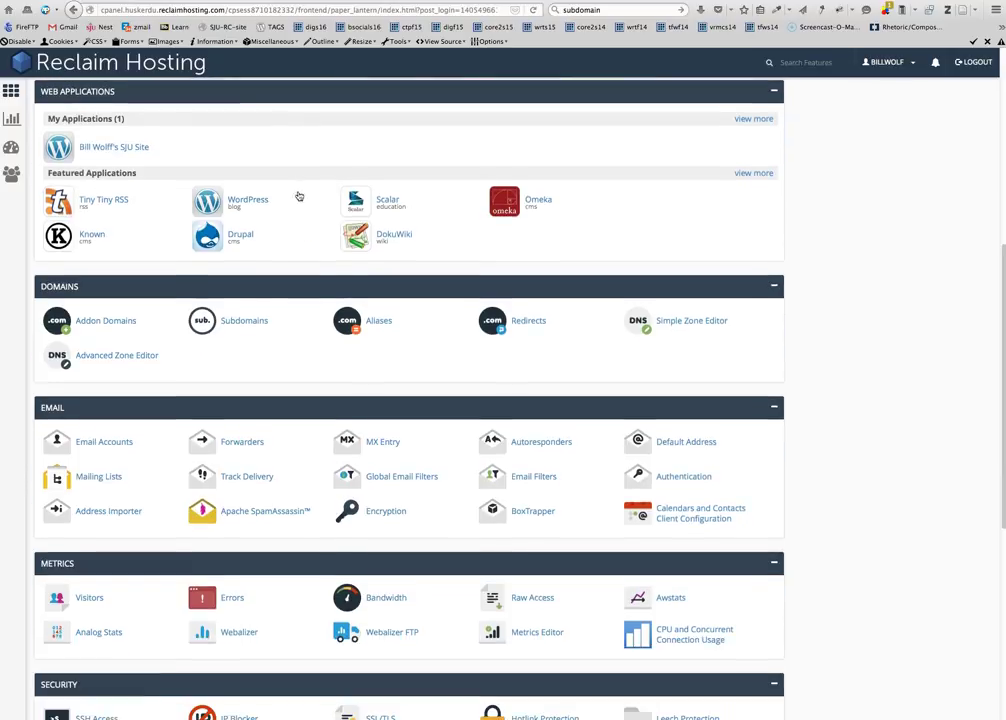
{"action": "left_click", "coordinate": [279, 325]}
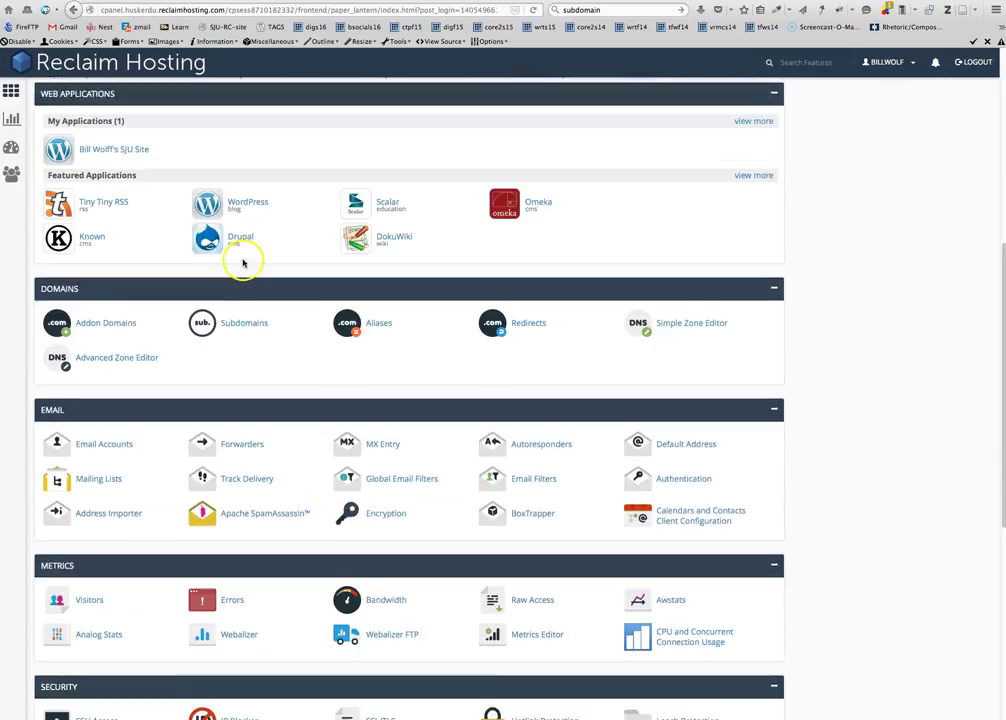
{"action": "scroll", "coordinate": [242, 292], "scroll_direction": "down", "scroll_amount": 1}
{"action": "left_click", "coordinate": [240, 306]}
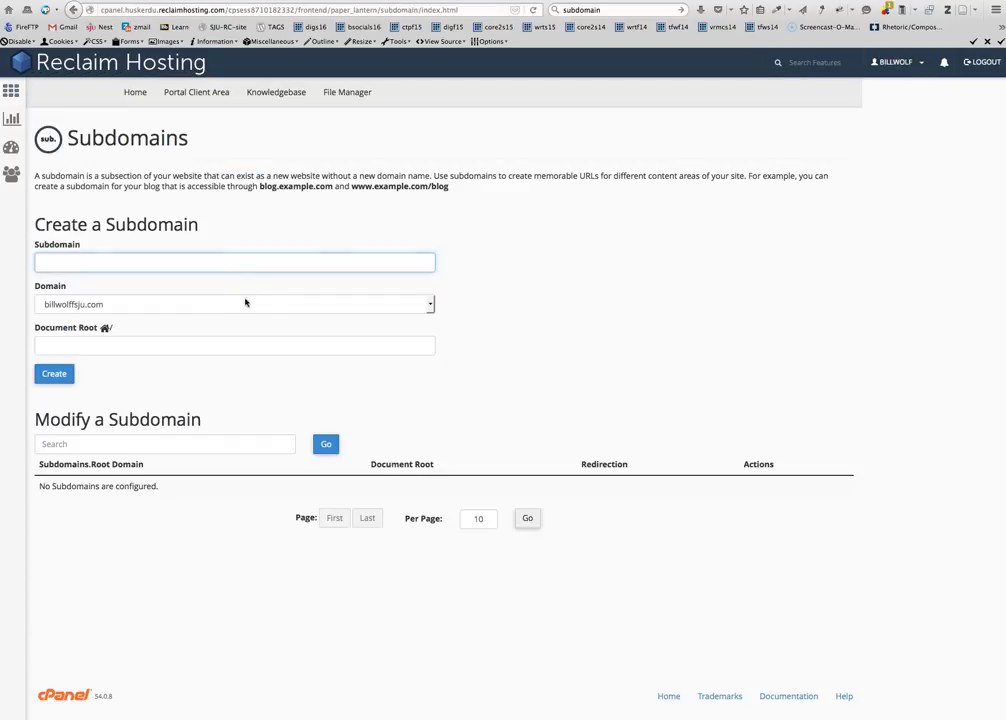
Enter subdomain digs16 on the main domain, keeping document root public_html/digs16
{"action": "left_click", "coordinate": [247, 262]}
{"action": "type", "text": "digs16"}
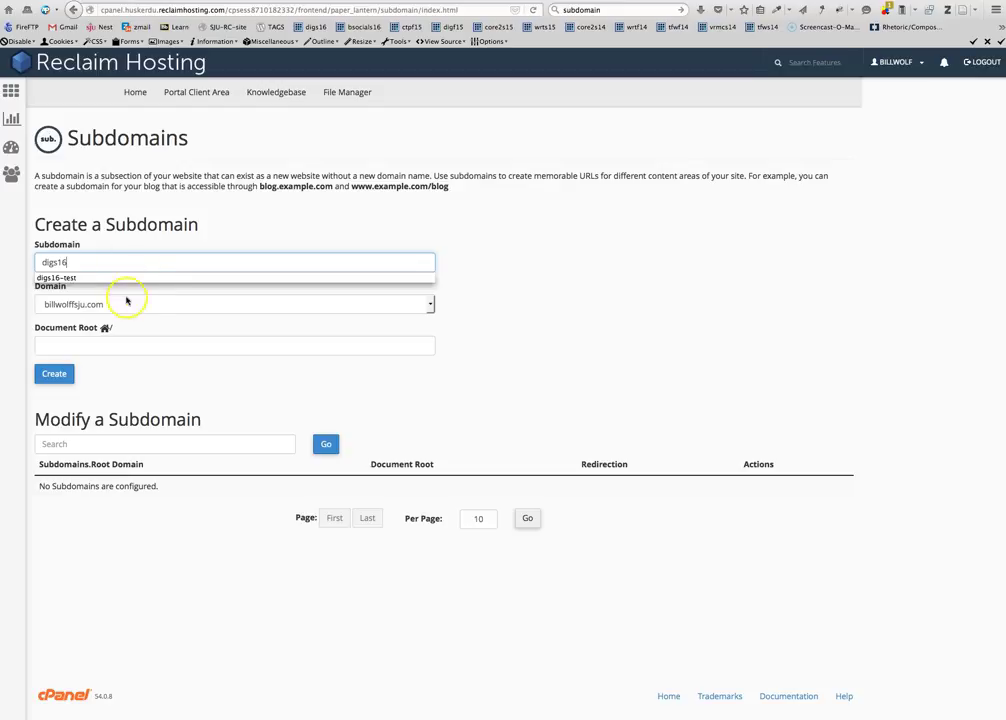
{"action": "left_click", "coordinate": [122, 345]}
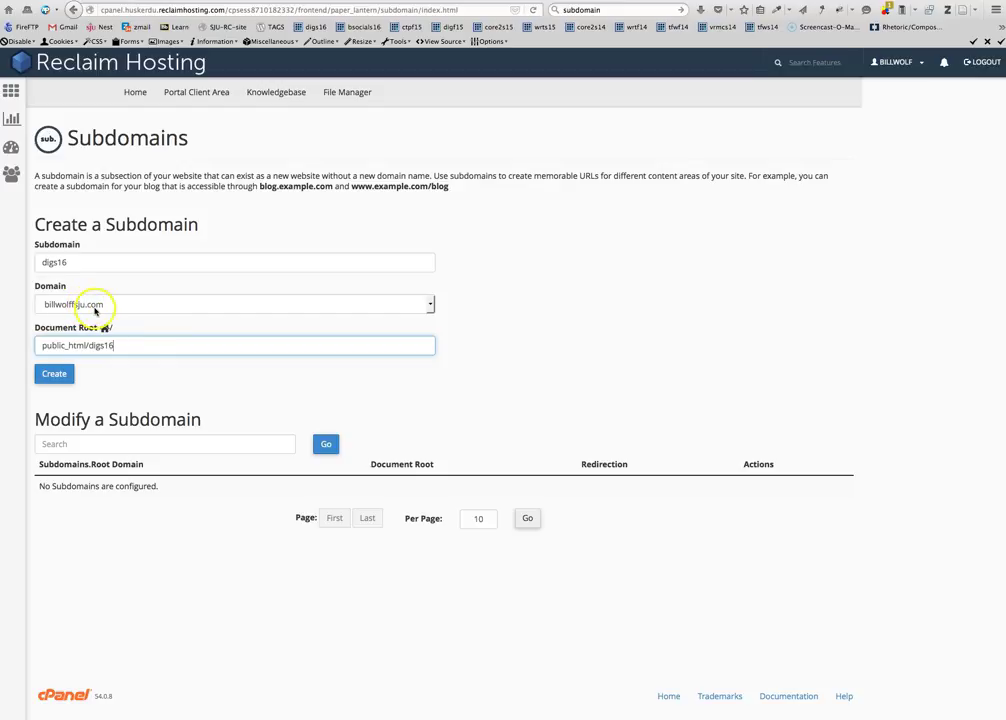
{"action": "left_click", "coordinate": [427, 305]}
{"action": "left_click", "coordinate": [427, 305]}
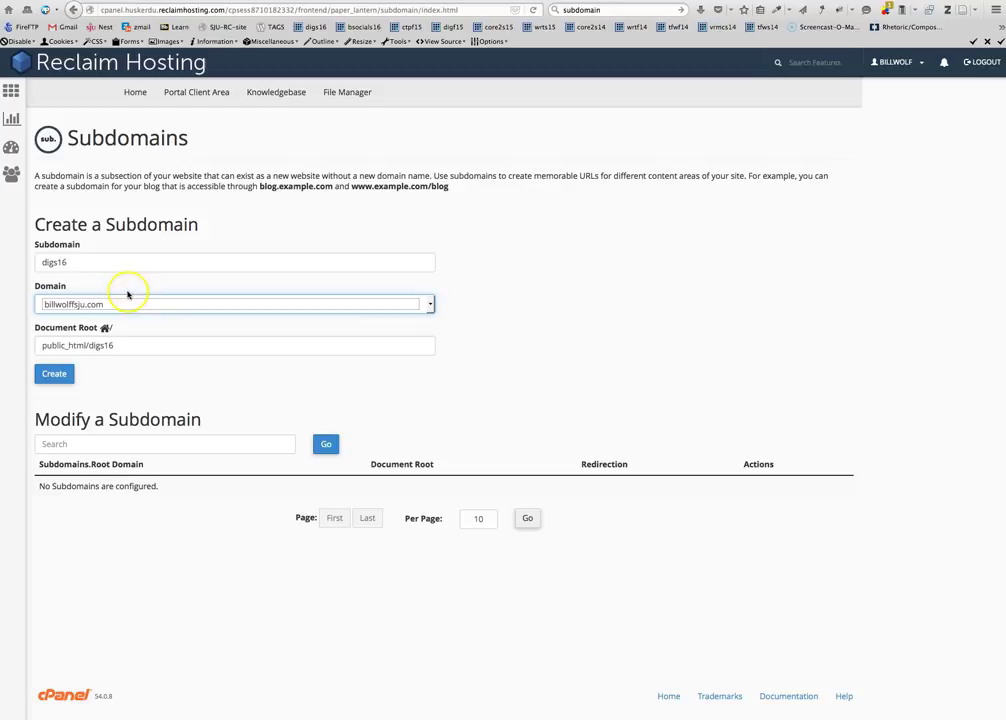
{"action": "double_click", "coordinate": [46, 261]}
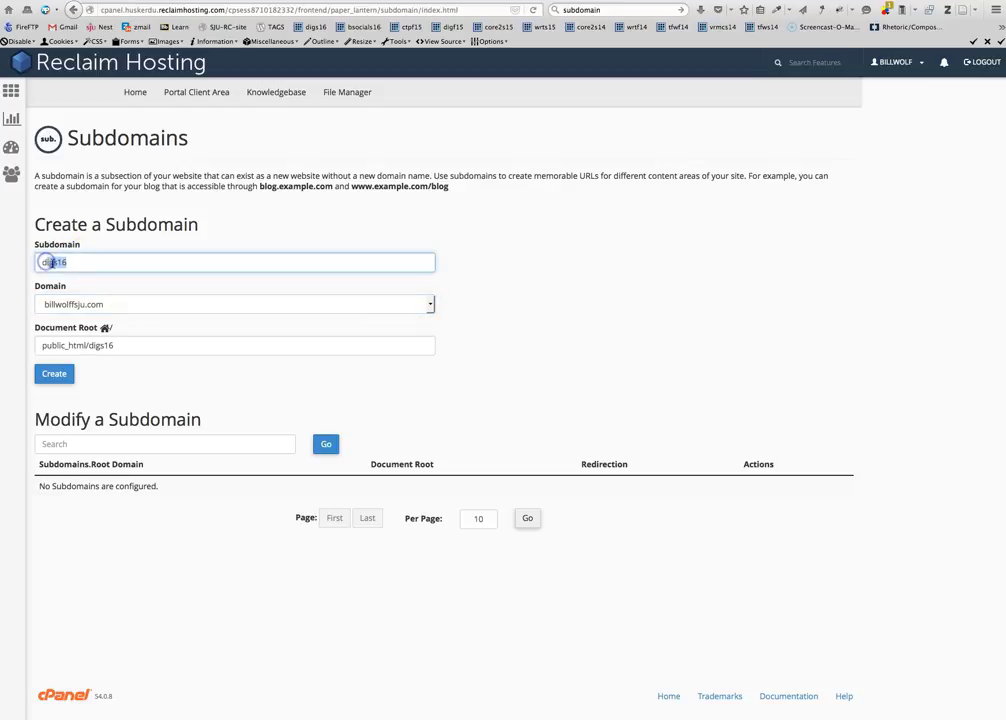
{"action": "double_click", "coordinate": [52, 261]}
{"action": "left_click", "coordinate": [90, 246]}
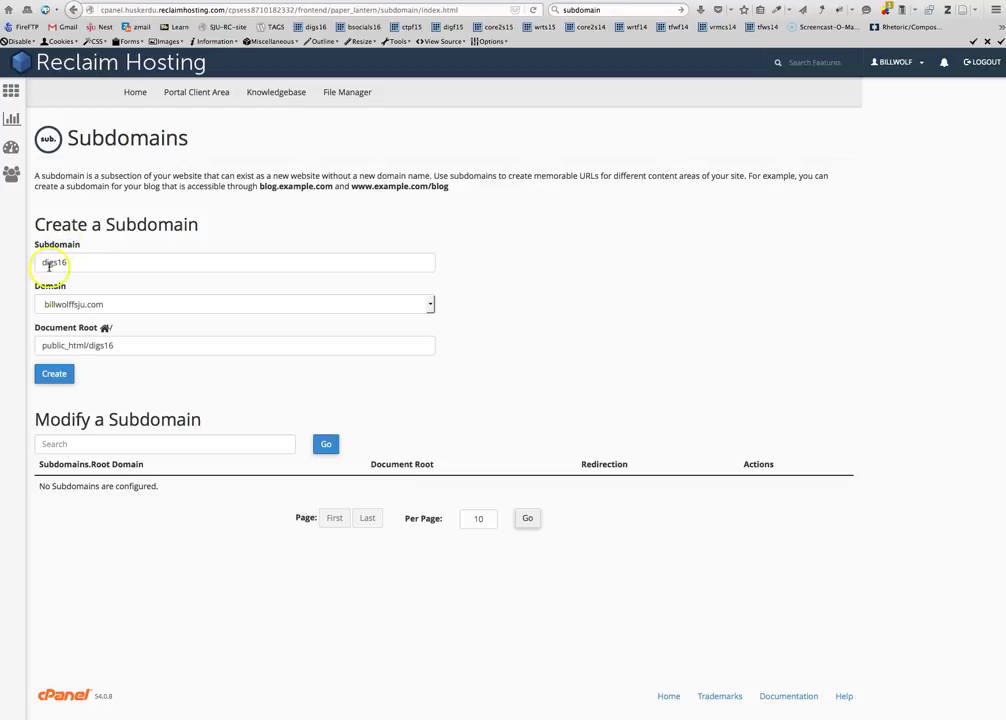
{"action": "left_click", "coordinate": [55, 375]}
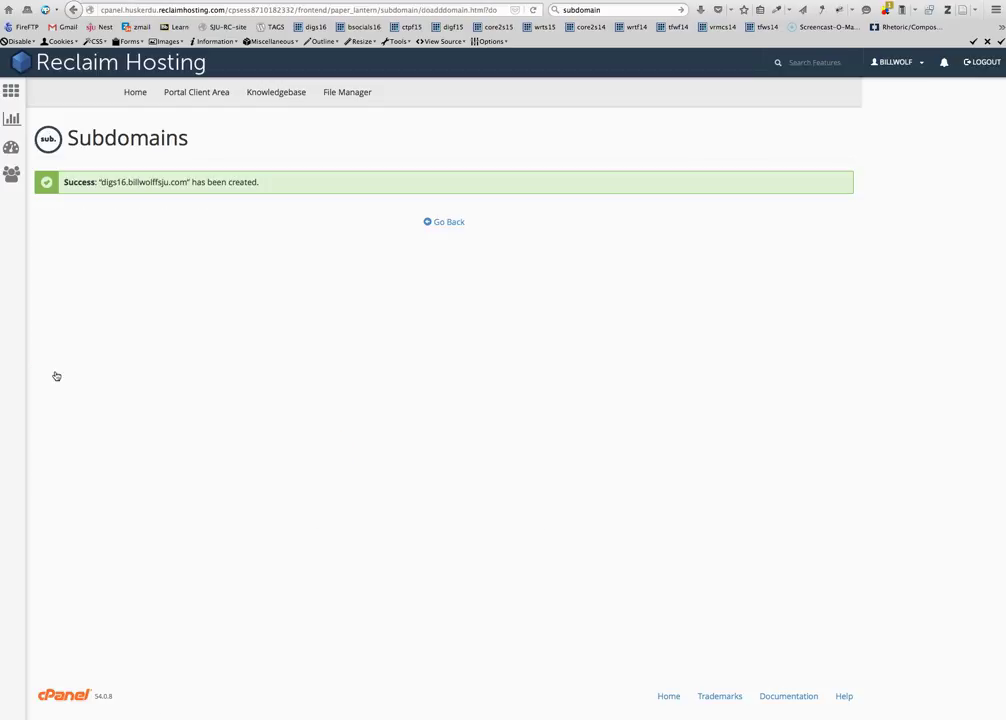
{"action": "left_click", "coordinate": [101, 182]}
{"action": "left_click", "coordinate": [446, 222]}
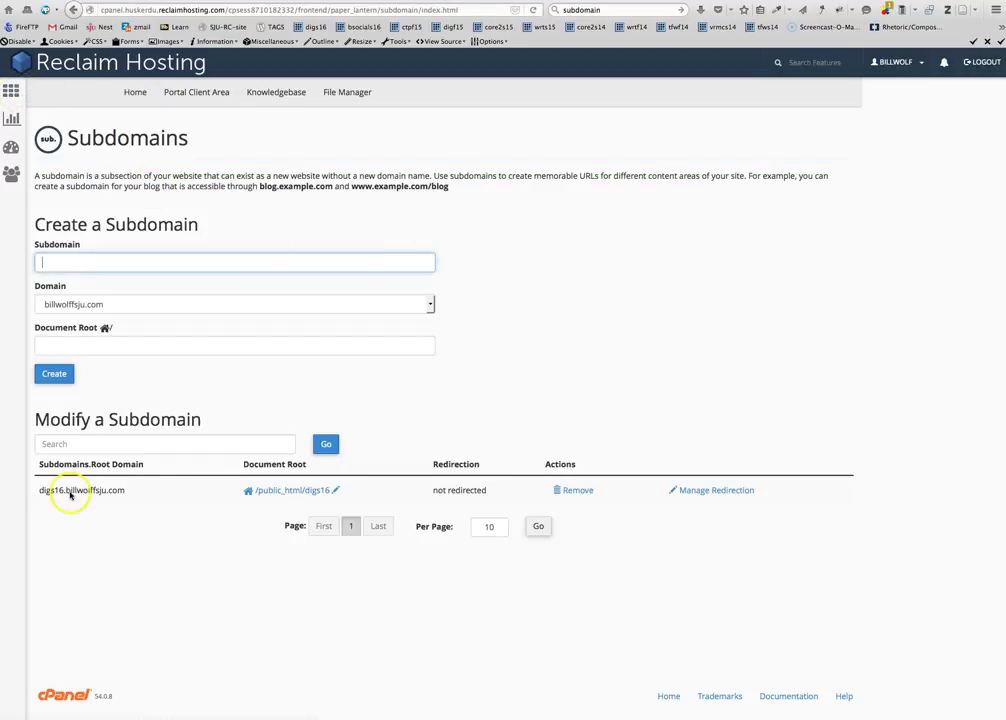
{"action": "left_click_drag", "start_coordinate": [39, 490], "coordinate": [148, 490]}
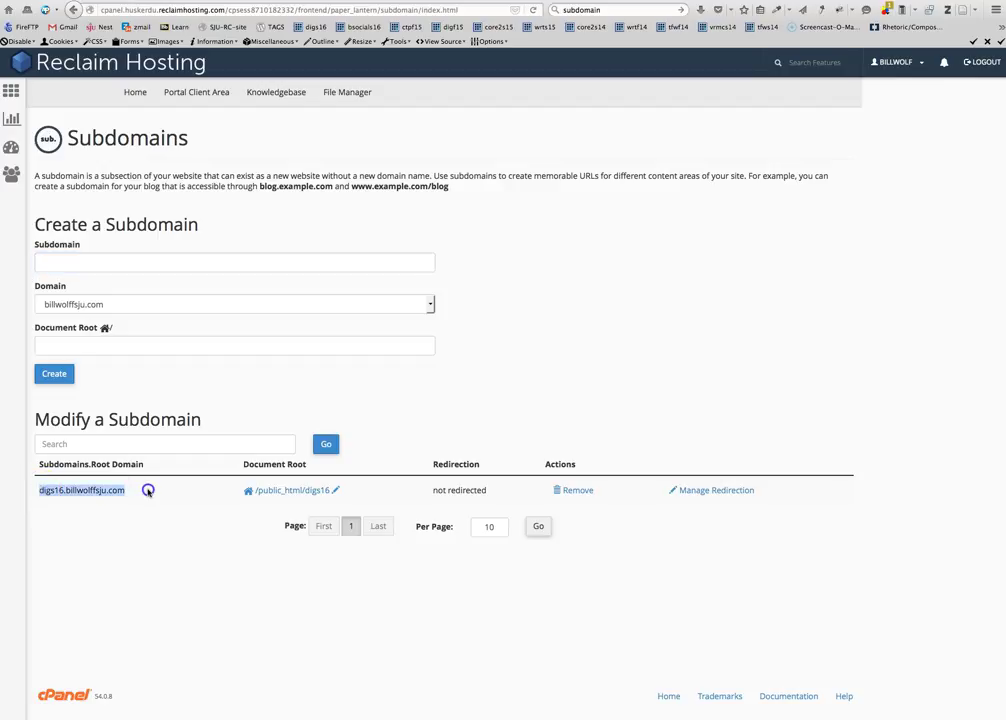
{"action": "left_click_drag", "start_coordinate": [39, 490], "coordinate": [52, 490]}
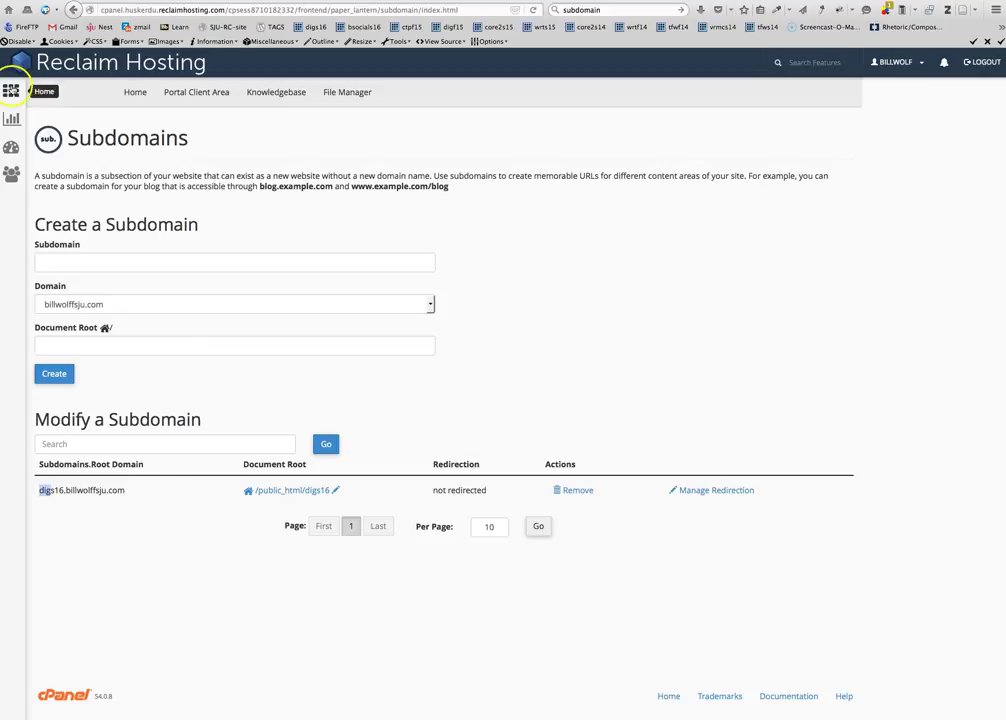
From cPanel's Web Applications, start a new WordPress install in Installatron
{"action": "left_click", "coordinate": [11, 90]}
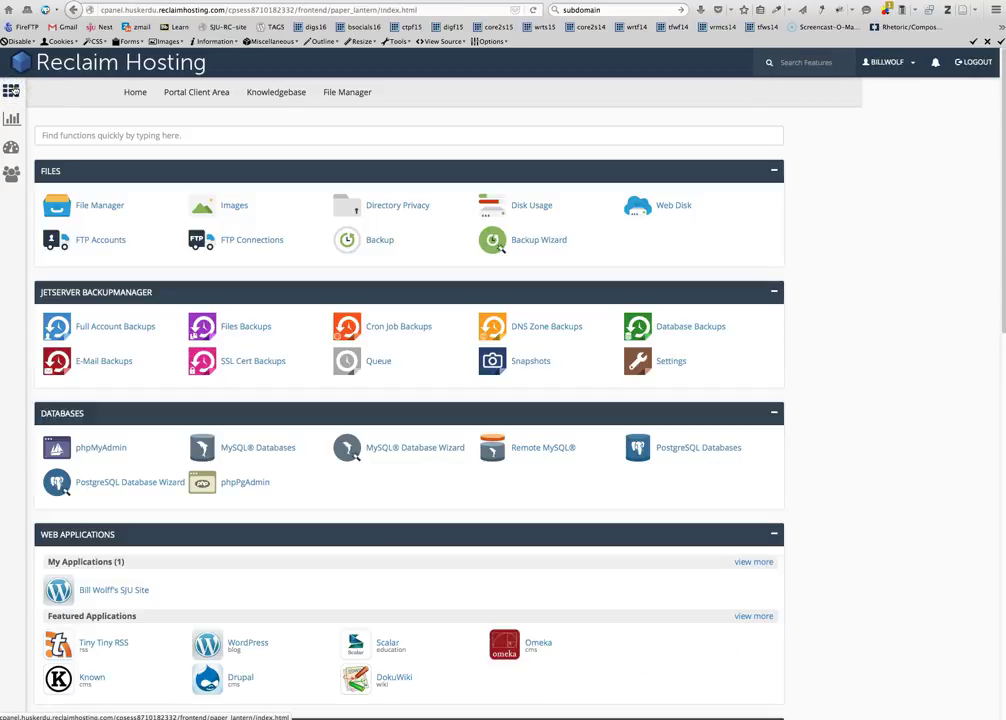
{"action": "scroll", "coordinate": [184, 269], "scroll_direction": "down", "scroll_amount": 2}
{"action": "scroll", "coordinate": [184, 269], "scroll_direction": "down", "scroll_amount": 8}
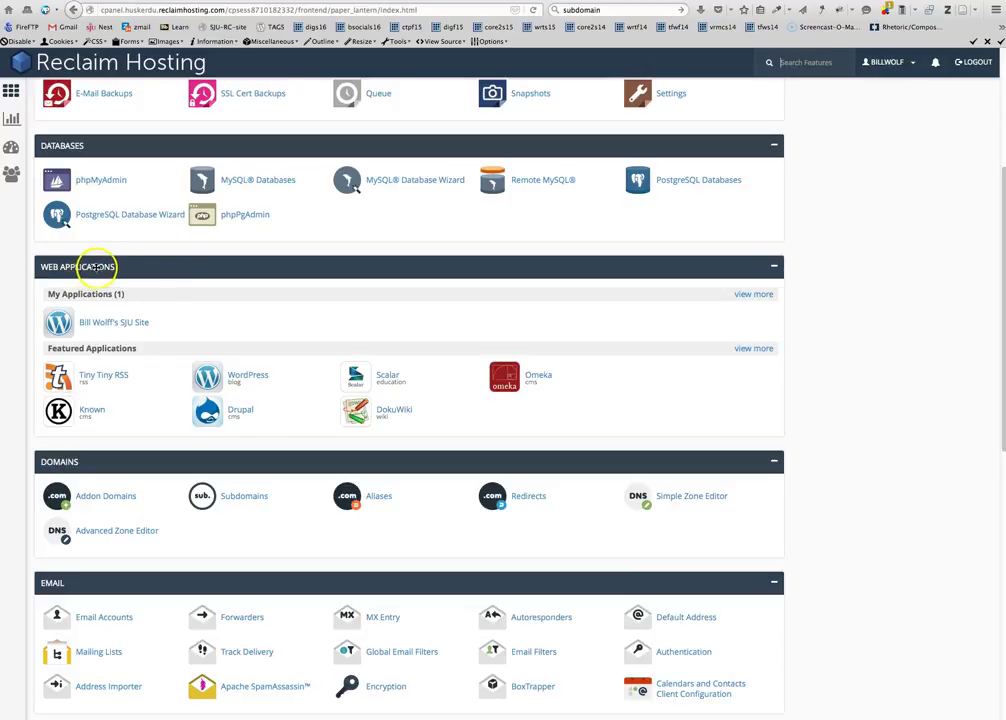
{"action": "left_click", "coordinate": [250, 377]}
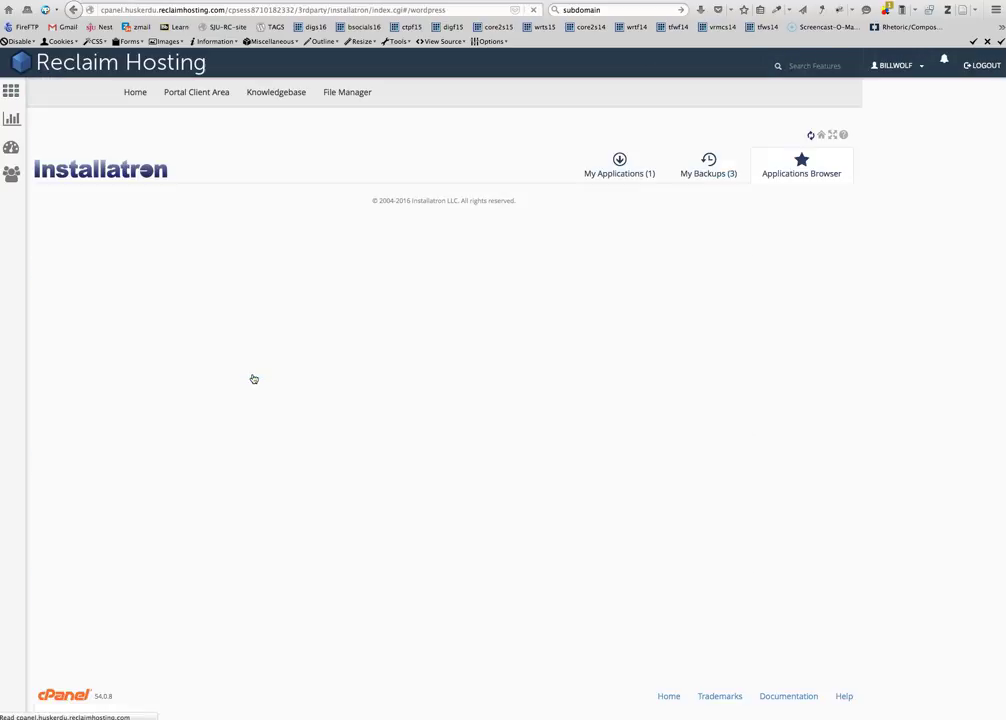
{"action": "scroll", "coordinate": [252, 375], "scroll_direction": "down", "scroll_amount": 1}
{"action": "left_click", "coordinate": [783, 192]}
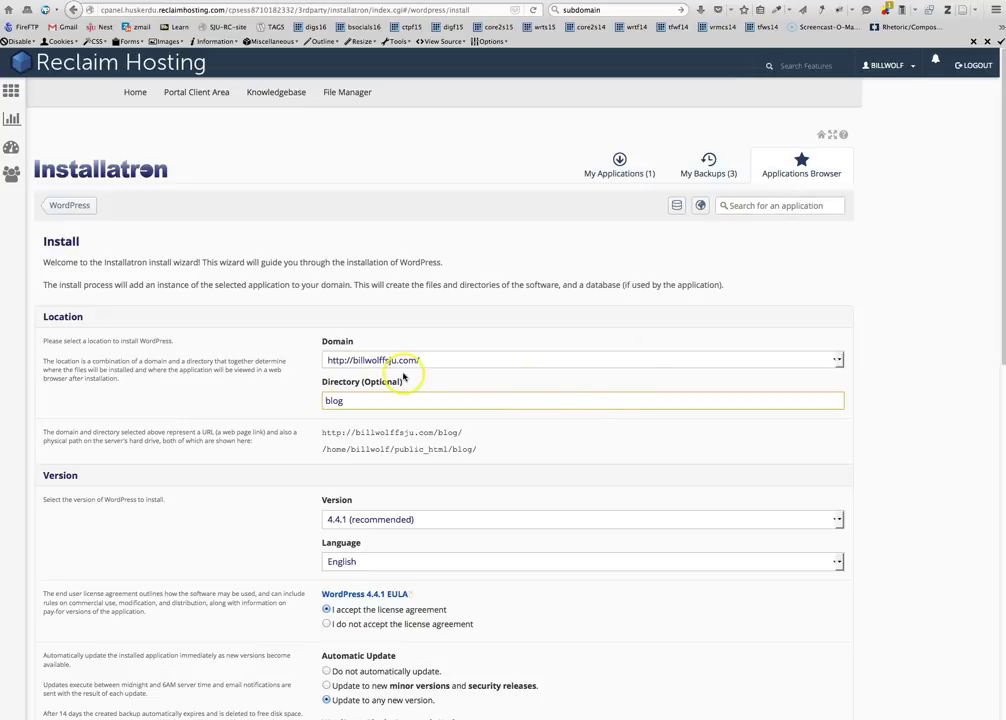
Choose digs16.billwolffsju.com as the install domain
{"action": "double_click", "coordinate": [322, 345]}
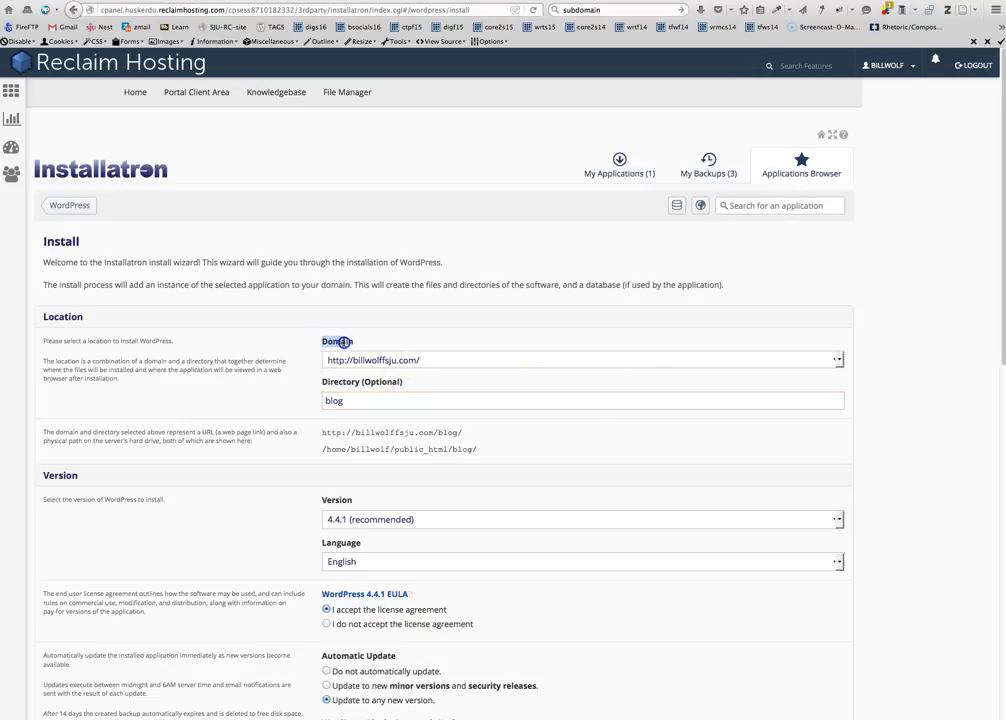
{"action": "left_click", "coordinate": [422, 362]}
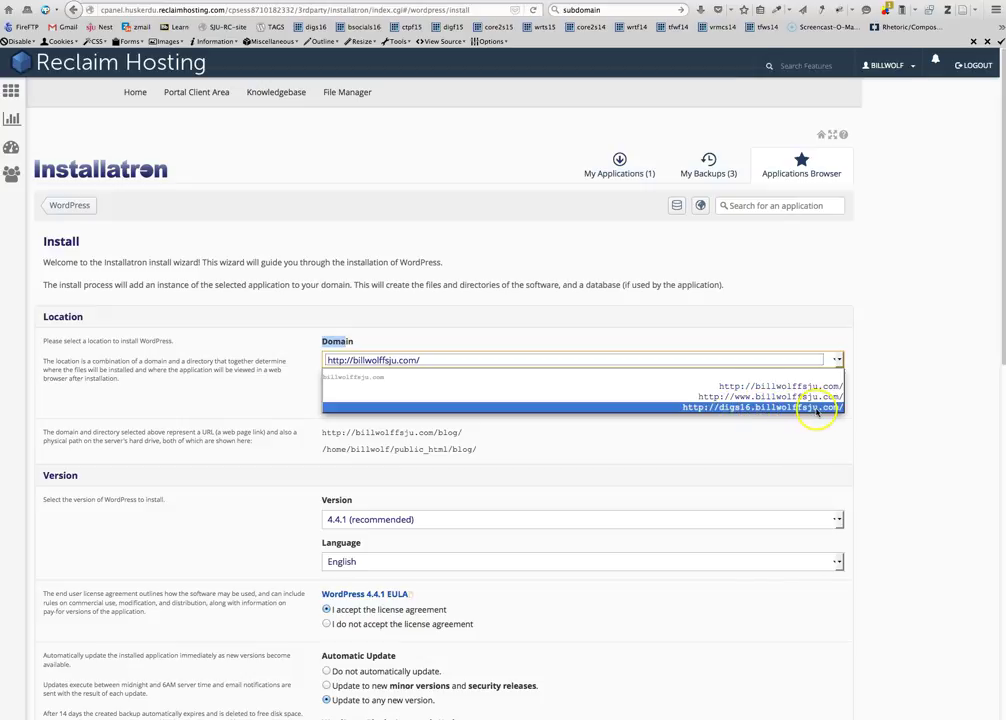
{"action": "left_click", "coordinate": [777, 410]}
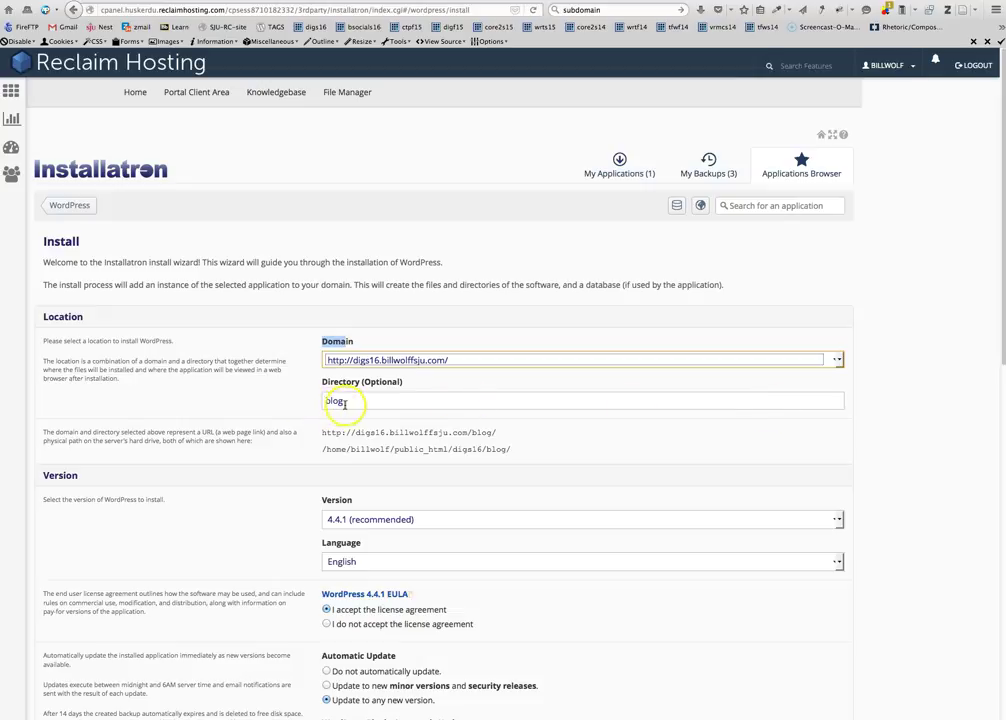
{"action": "left_click_drag", "start_coordinate": [350, 403], "coordinate": [311, 402]}
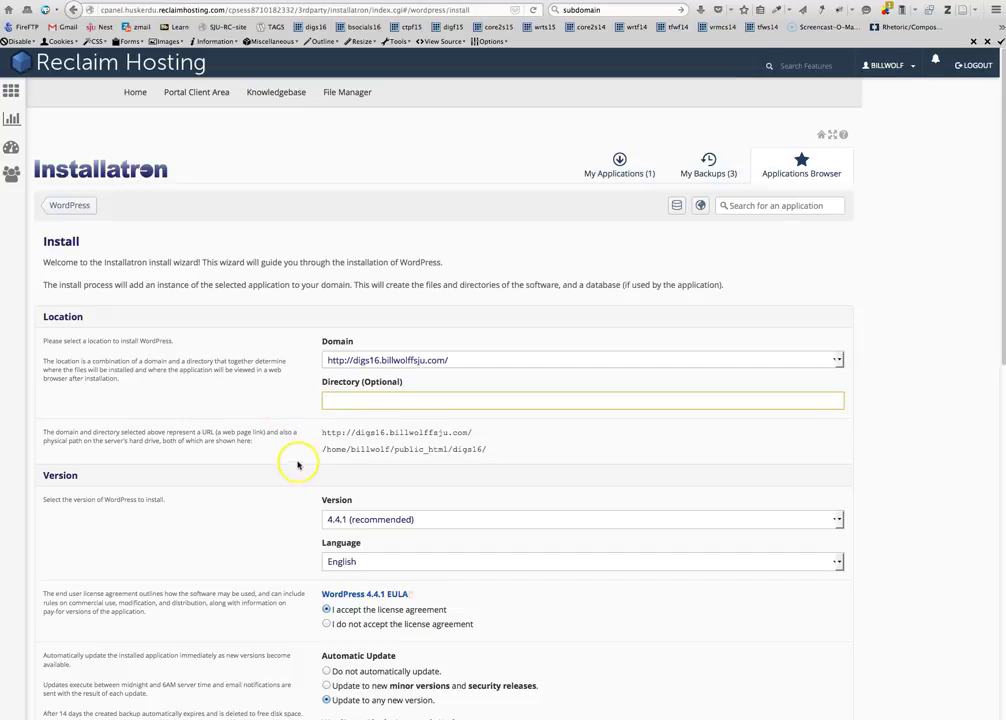
{"action": "left_click", "coordinate": [346, 405]}
{"action": "left_click_drag", "start_coordinate": [320, 433], "coordinate": [473, 435]}
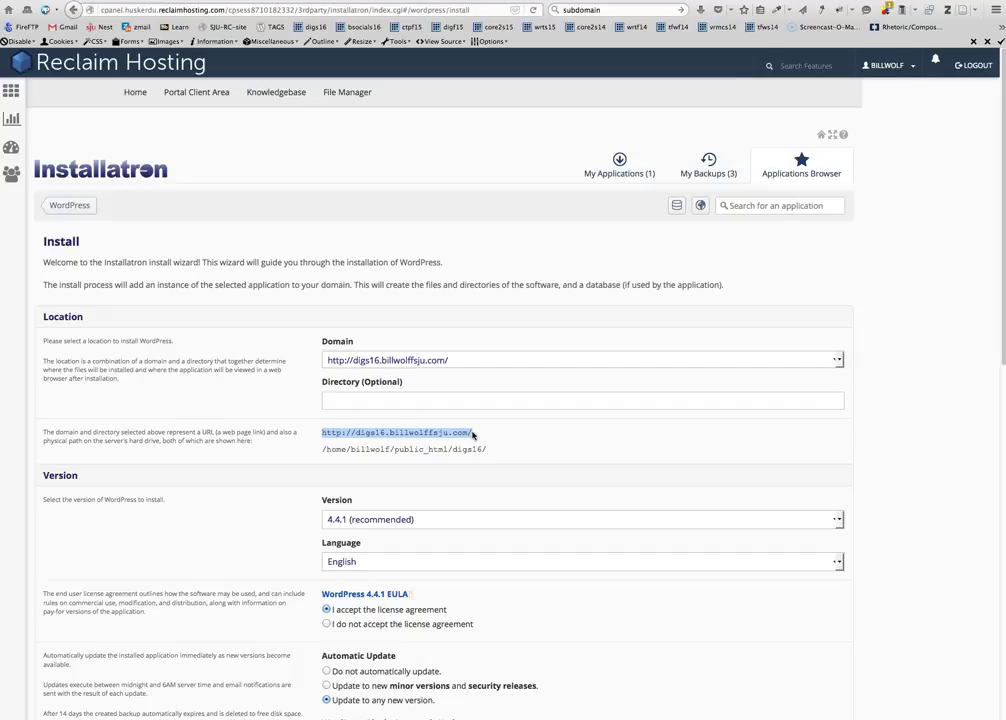
{"action": "left_click", "coordinate": [292, 434]}
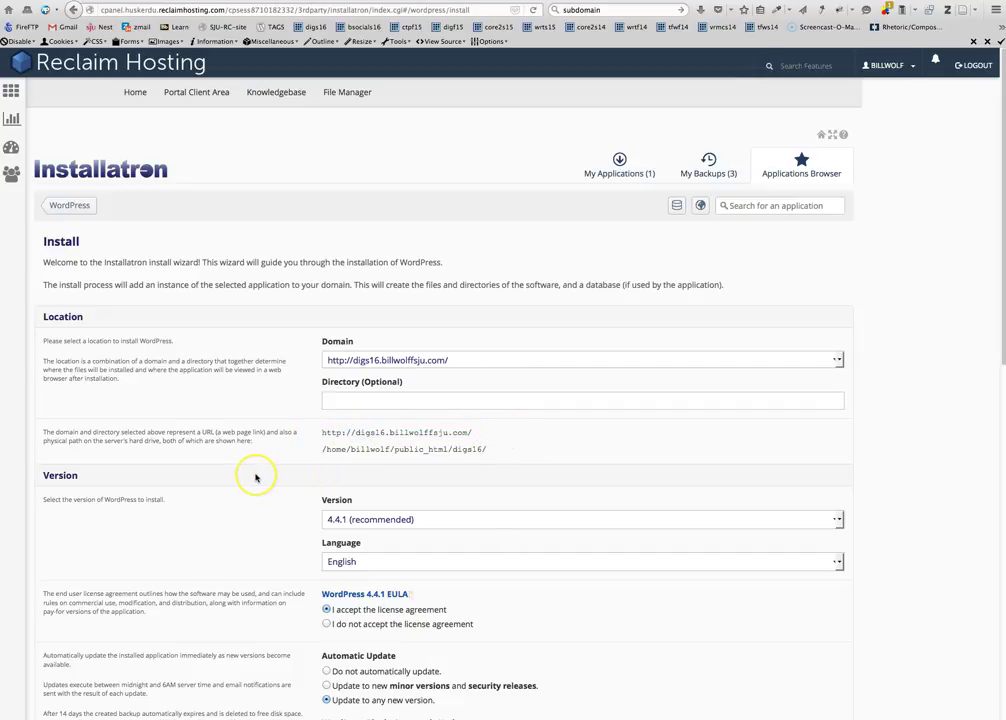
{"action": "scroll", "coordinate": [256, 476], "scroll_direction": "down", "scroll_amount": 1}
{"action": "scroll", "coordinate": [256, 478], "scroll_direction": "down", "scroll_amount": 4}
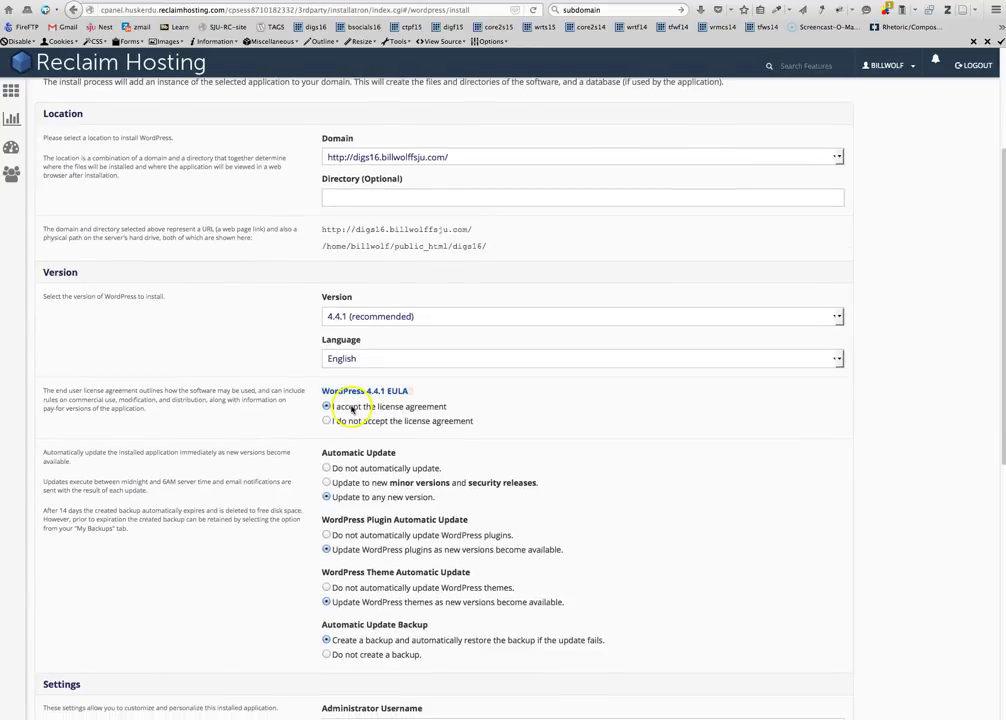
{"action": "scroll", "coordinate": [359, 480], "scroll_direction": "down", "scroll_amount": 2}
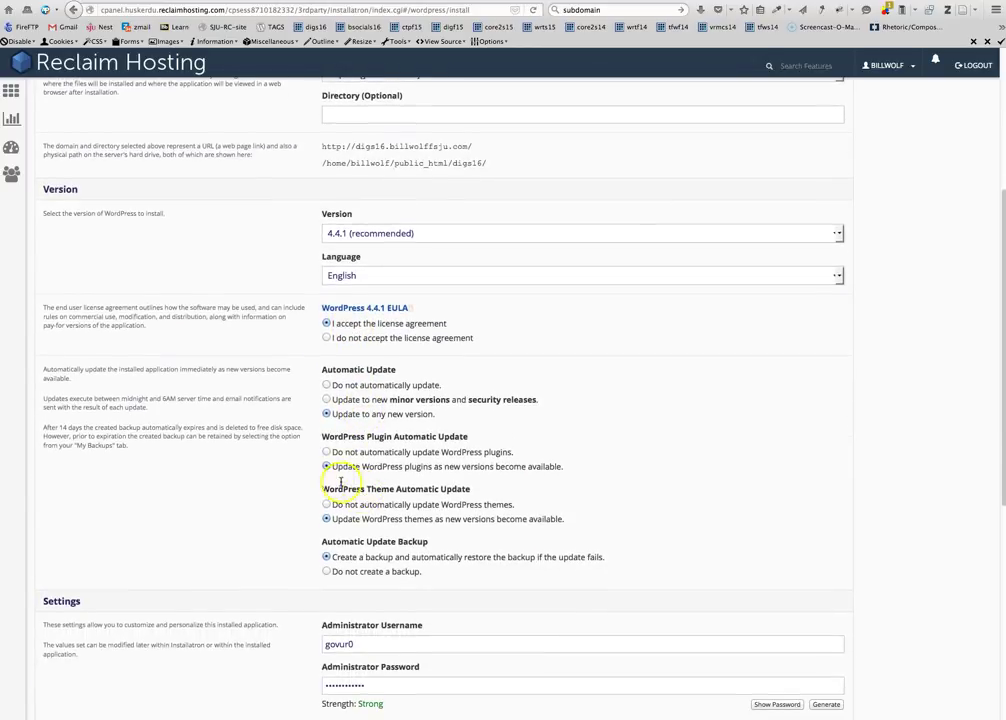
{"action": "scroll", "coordinate": [350, 478], "scroll_direction": "down", "scroll_amount": 2}
{"action": "scroll", "coordinate": [375, 444], "scroll_direction": "down", "scroll_amount": 2}
{"action": "scroll", "coordinate": [375, 446], "scroll_direction": "down", "scroll_amount": 2}
{"action": "left_click_drag", "start_coordinate": [359, 404], "coordinate": [331, 398]}
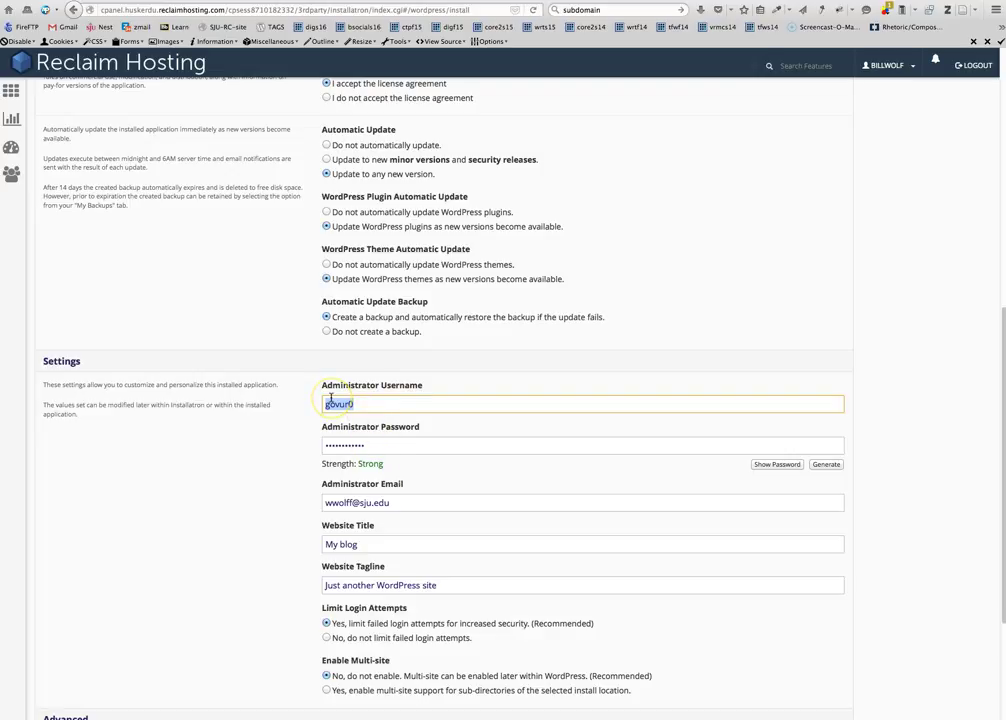
Replace the suggested administrator username and password with new ones, rated Strong
{"action": "type", "text": "billwolff"}
{"action": "left_click_drag", "start_coordinate": [369, 401], "coordinate": [321, 404]}
{"action": "left_click", "coordinate": [360, 404]}
{"action": "left_click", "coordinate": [372, 446]}
{"action": "left_click_drag", "start_coordinate": [372, 446], "coordinate": [308, 445]}
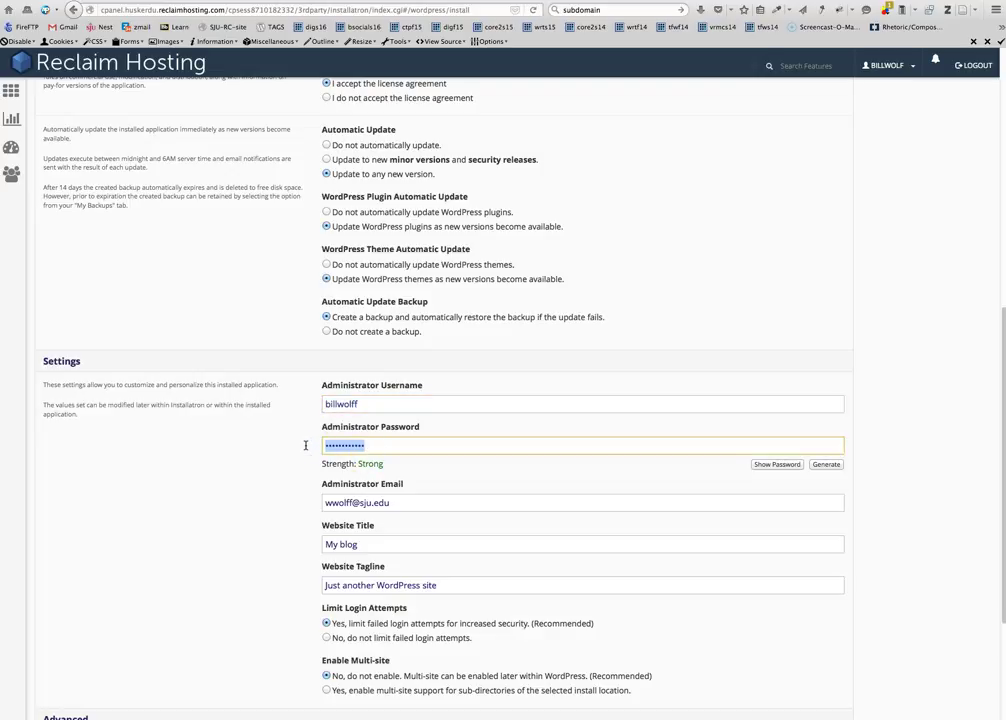
{"action": "type", "text": "password"}
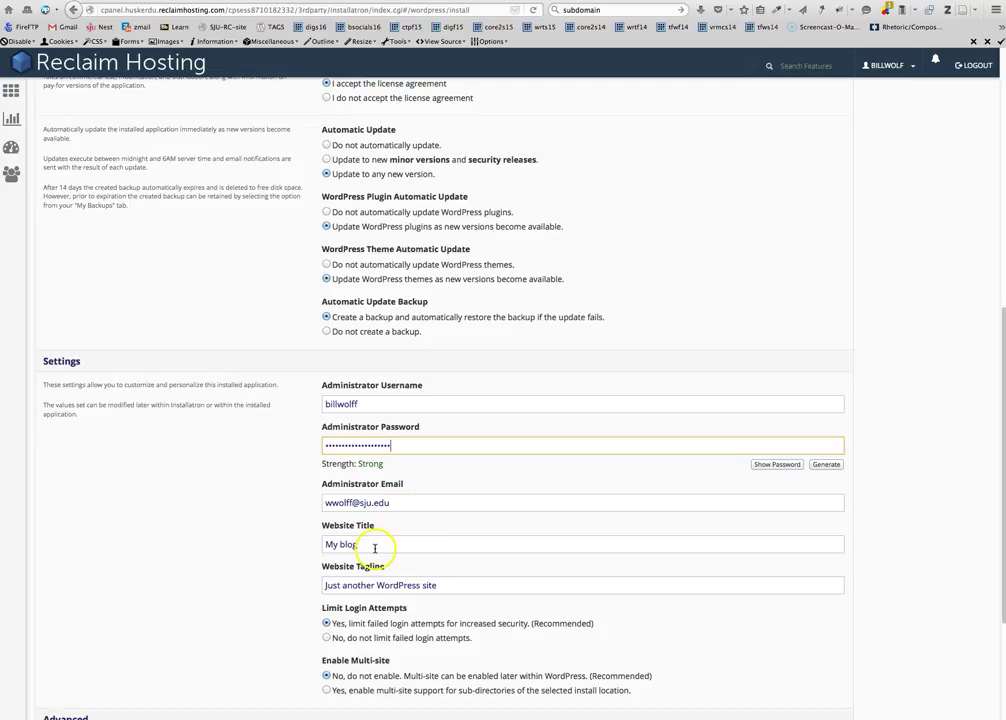
Set title 'My DIGS16 Awesome Subdomain Site' and tagline 'blogging, writing, tweeting, researching, blah blah blah'
{"action": "left_click_drag", "start_coordinate": [370, 546], "coordinate": [295, 548]}
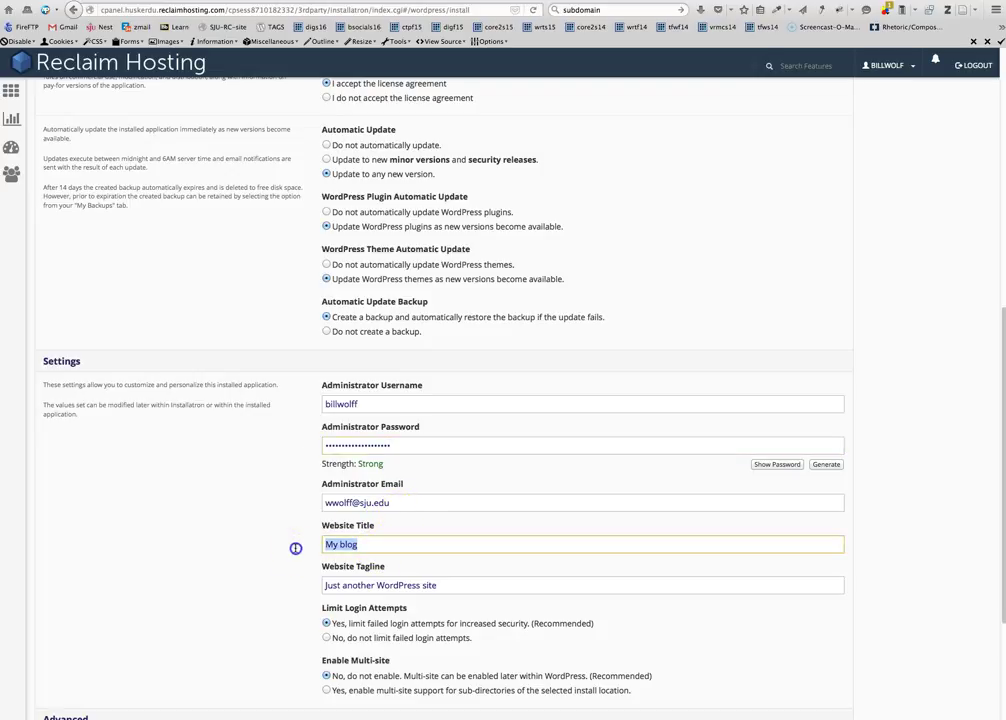
{"action": "left_click", "coordinate": [340, 584]}
{"action": "left_click", "coordinate": [341, 543]}
{"action": "left_click", "coordinate": [341, 515]}
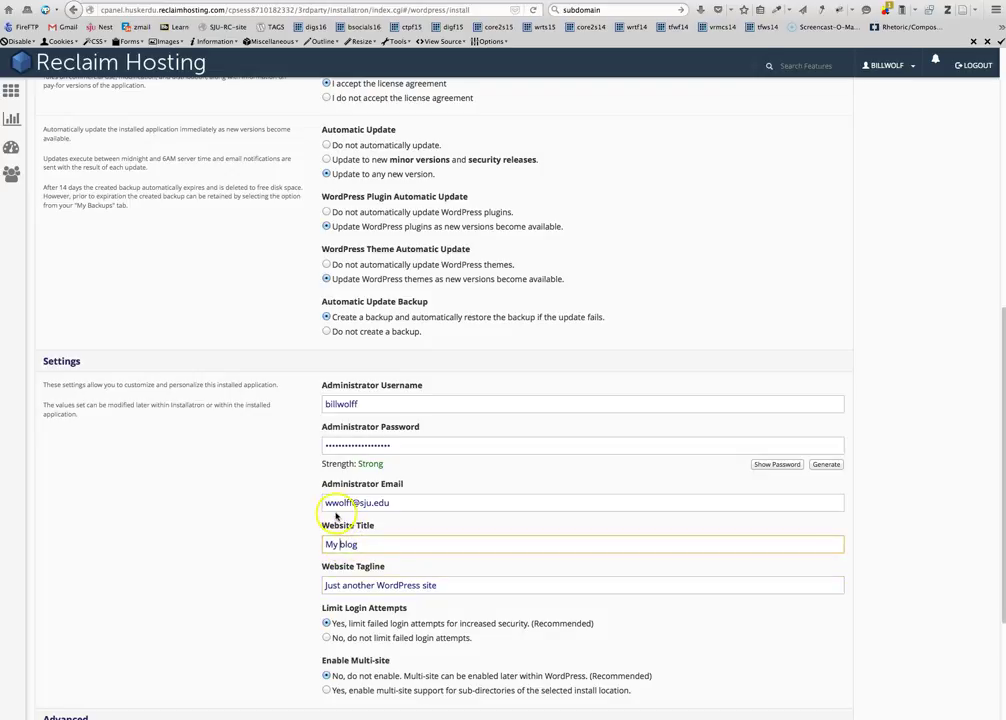
{"action": "left_click_drag", "start_coordinate": [357, 543], "coordinate": [292, 541]}
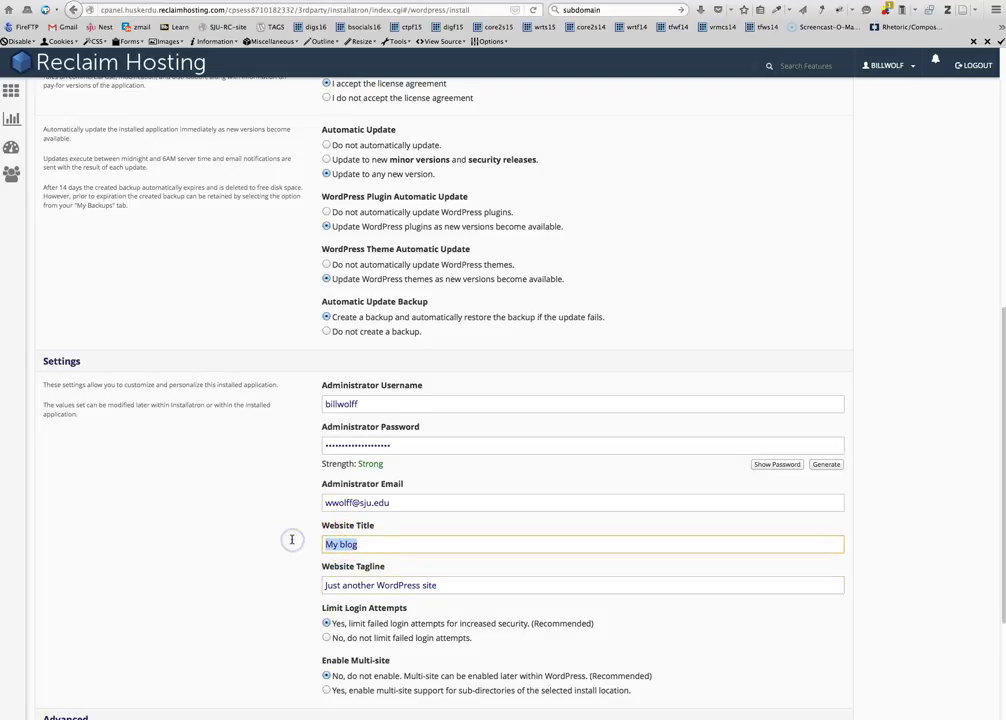
{"action": "type", "text": "M"}
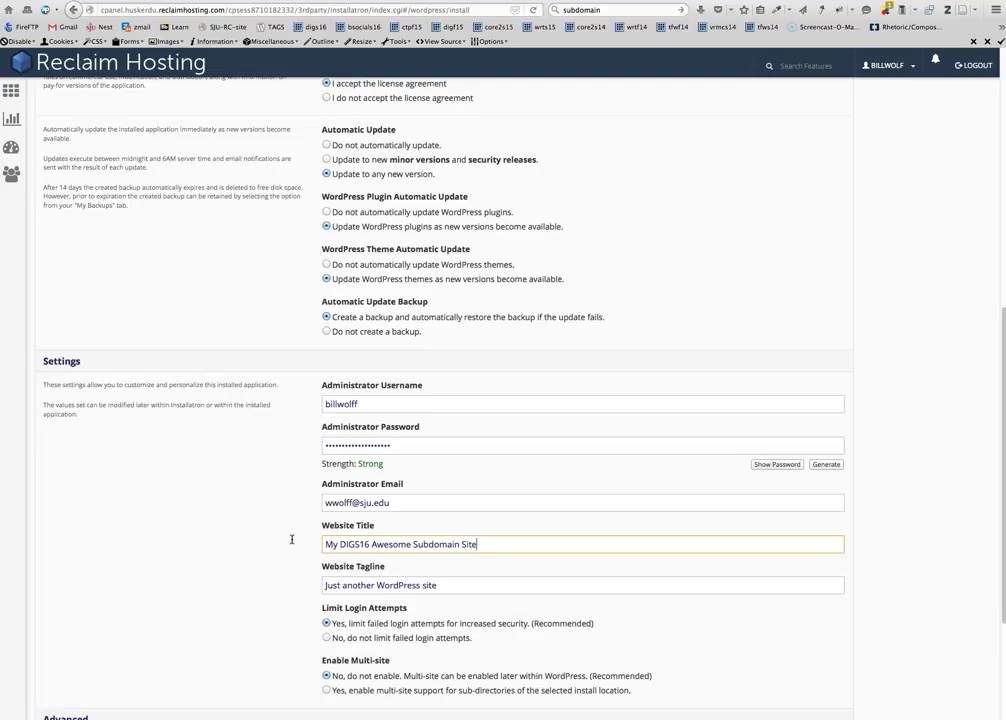
{"action": "left_click_drag", "start_coordinate": [440, 586], "coordinate": [285, 586]}
{"action": "type", "text": "wri"}
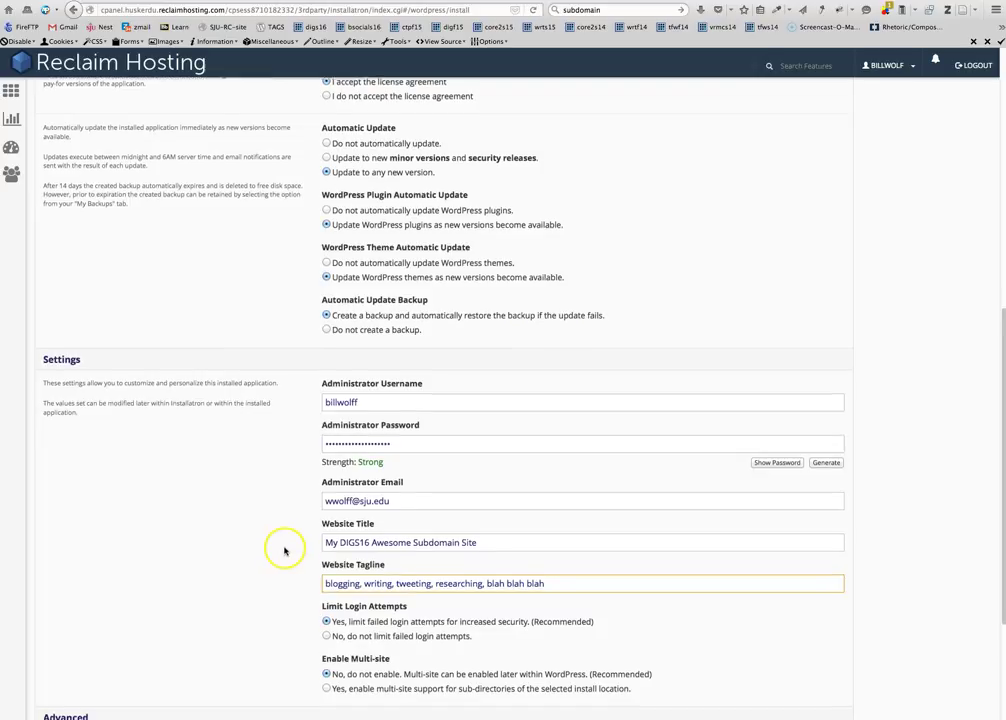
{"action": "scroll", "coordinate": [282, 552], "scroll_direction": "down", "scroll_amount": 2}
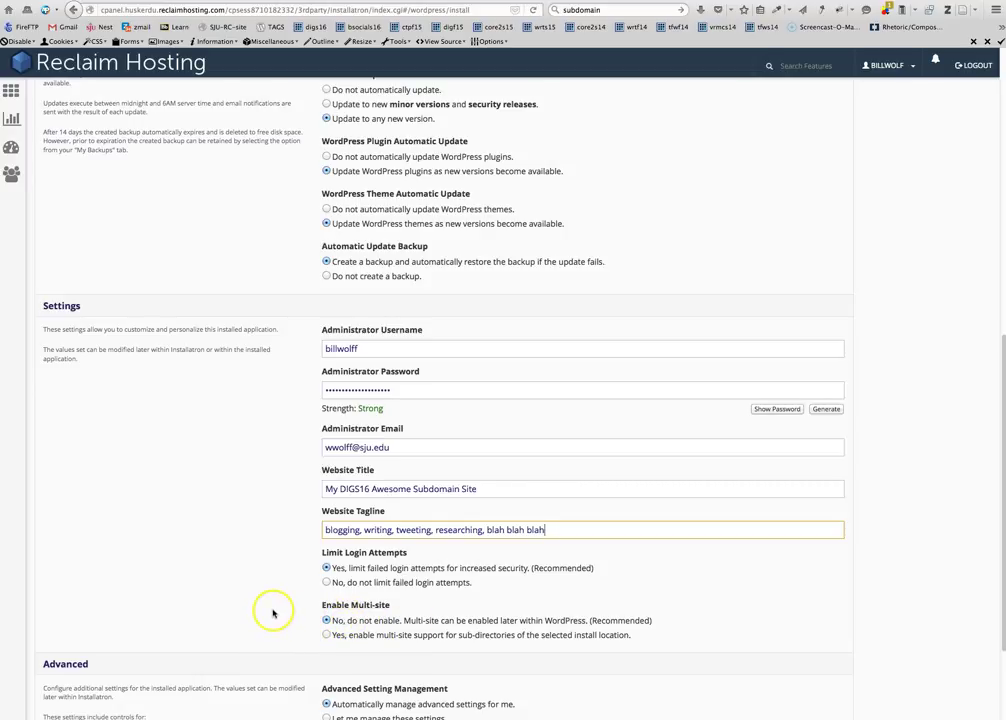
{"action": "scroll", "coordinate": [274, 608], "scroll_direction": "down", "scroll_amount": 4}
{"action": "scroll", "coordinate": [384, 611], "scroll_direction": "down", "scroll_amount": 1}
{"action": "scroll", "coordinate": [454, 583], "scroll_direction": "up", "scroll_amount": 10}
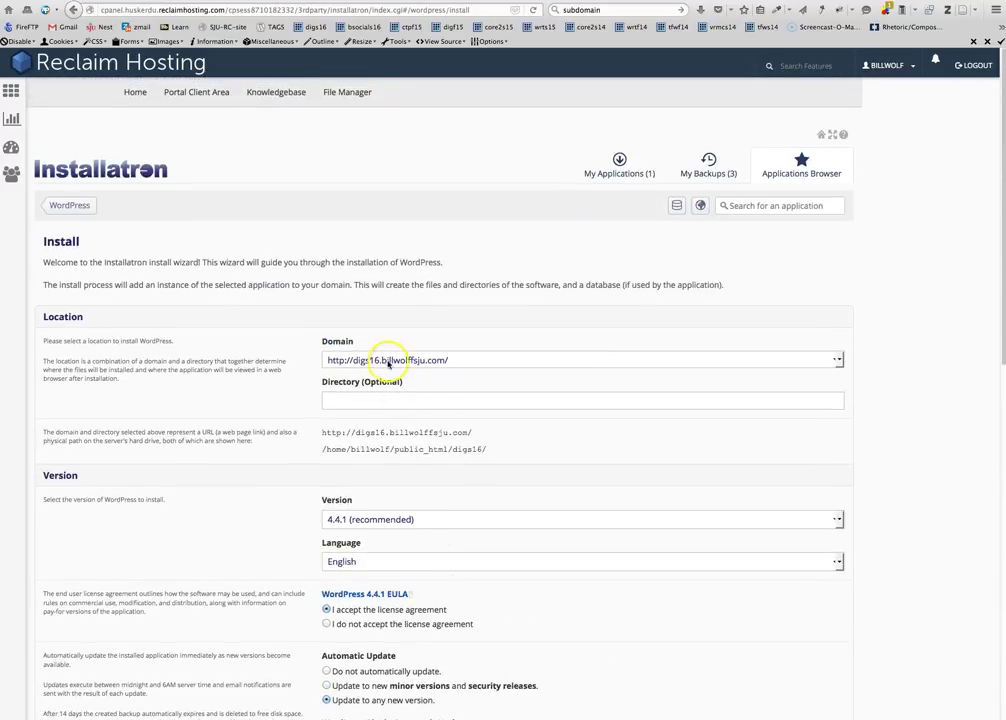
{"action": "scroll", "coordinate": [355, 532], "scroll_direction": "down", "scroll_amount": 10}
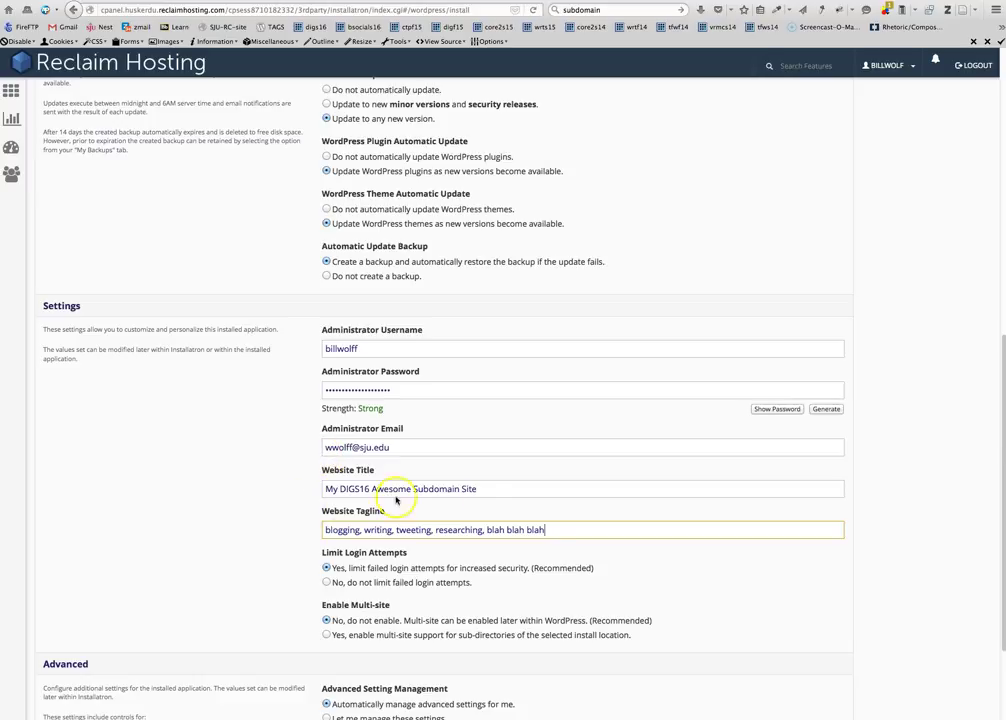
{"action": "scroll", "coordinate": [358, 490], "scroll_direction": "down", "scroll_amount": 1}
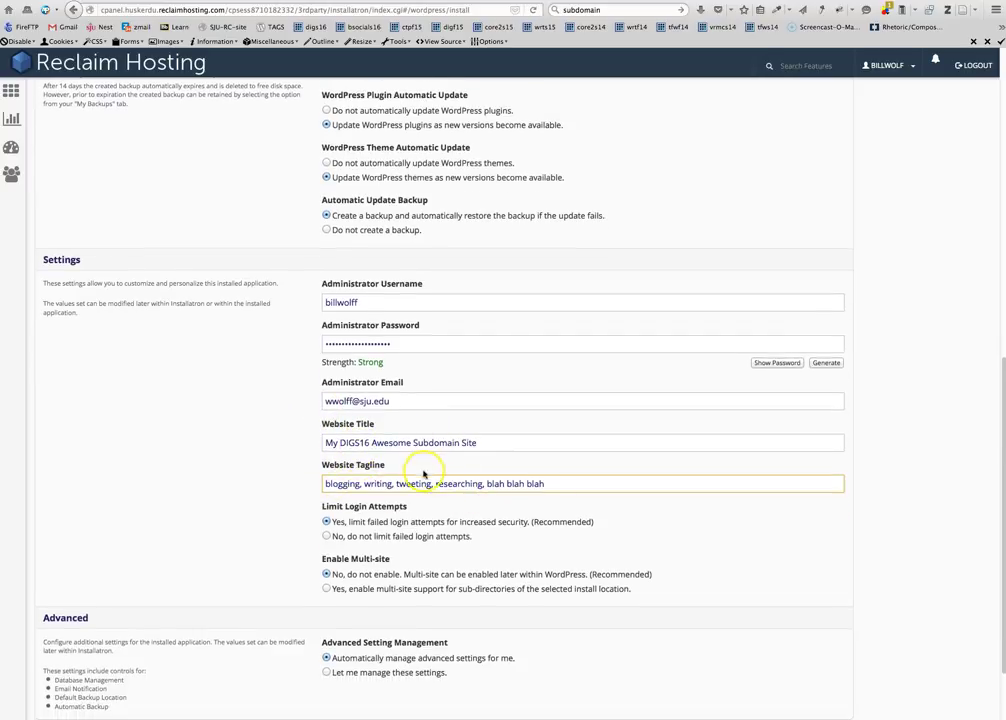
{"action": "scroll", "coordinate": [427, 480], "scroll_direction": "down", "scroll_amount": 2}
Run the WordPress installation and dismiss Firefox's save-login prompt
{"action": "left_click", "coordinate": [838, 642]}
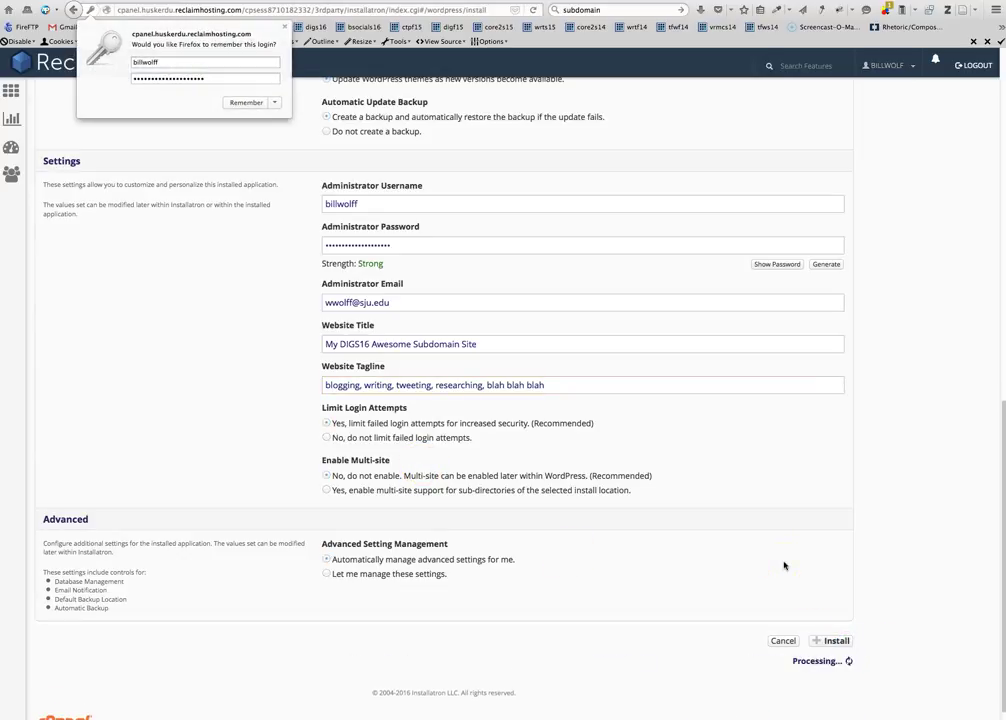
{"action": "left_click", "coordinate": [285, 28]}
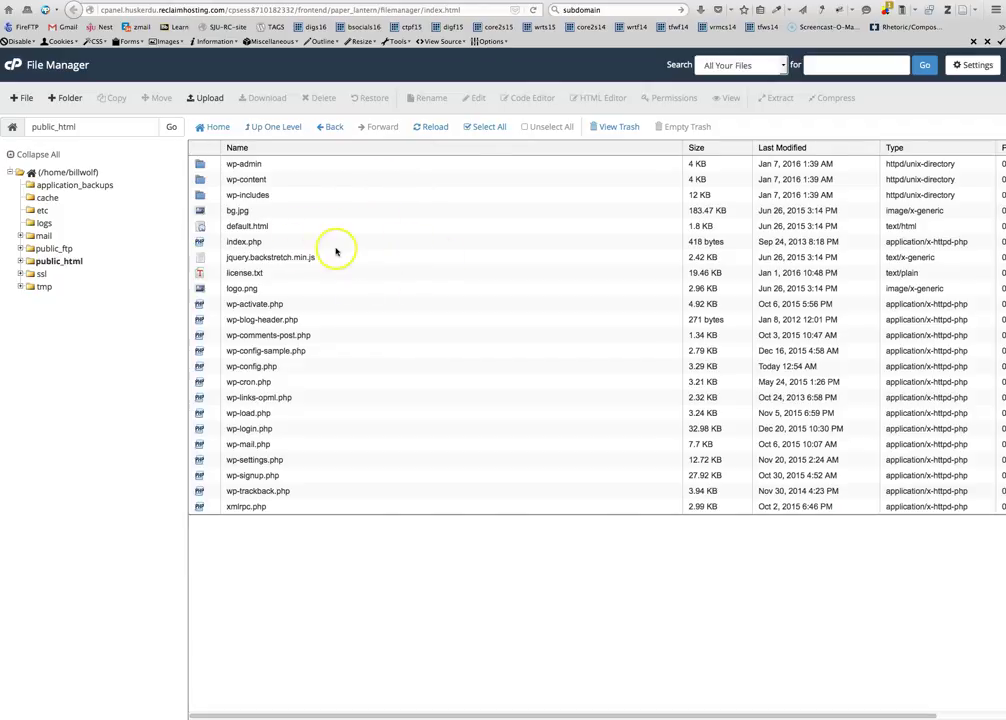
Confirm the WordPress files in public_html/digs16, then go back to Installatron's My Applications
{"action": "left_click", "coordinate": [535, 9]}
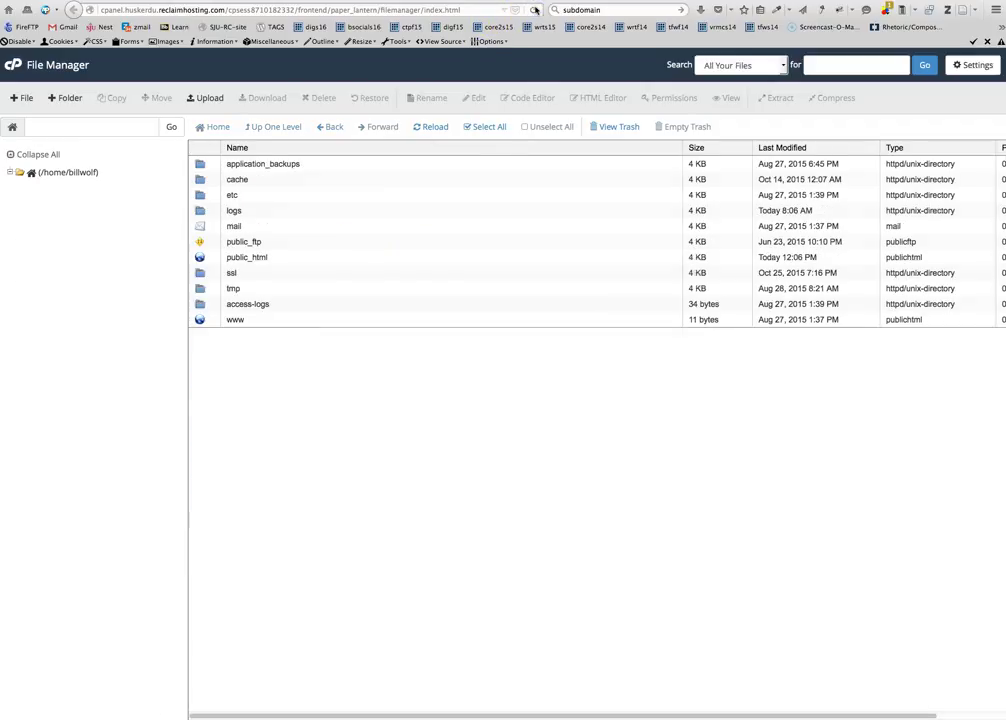
{"action": "double_click", "coordinate": [199, 257]}
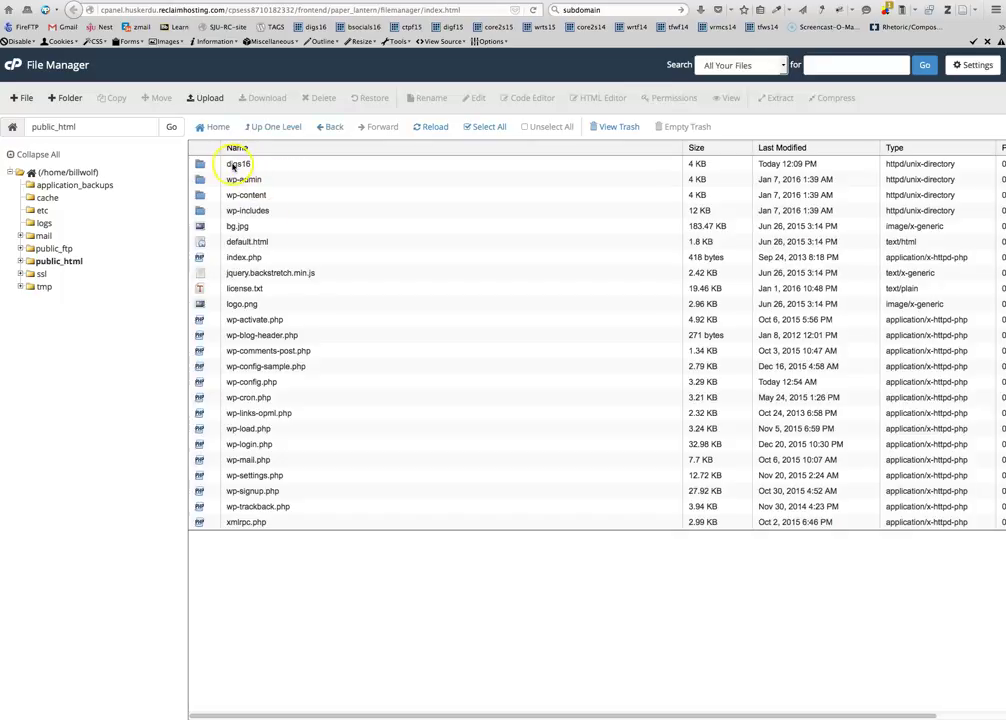
{"action": "double_click", "coordinate": [199, 166]}
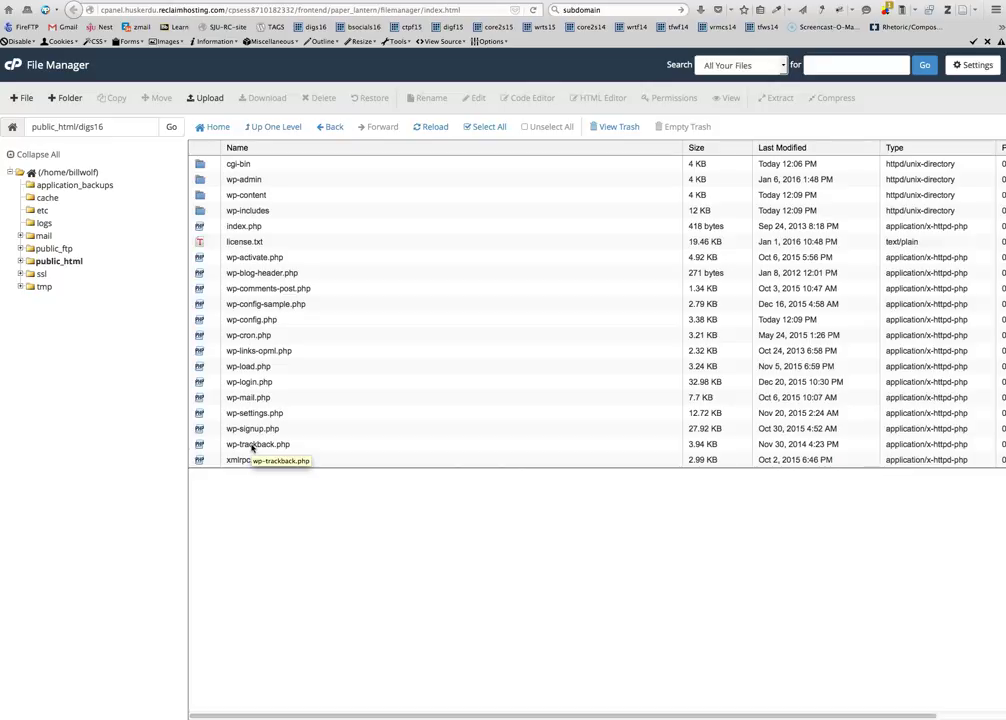
{"action": "key", "text": "super+Left"}
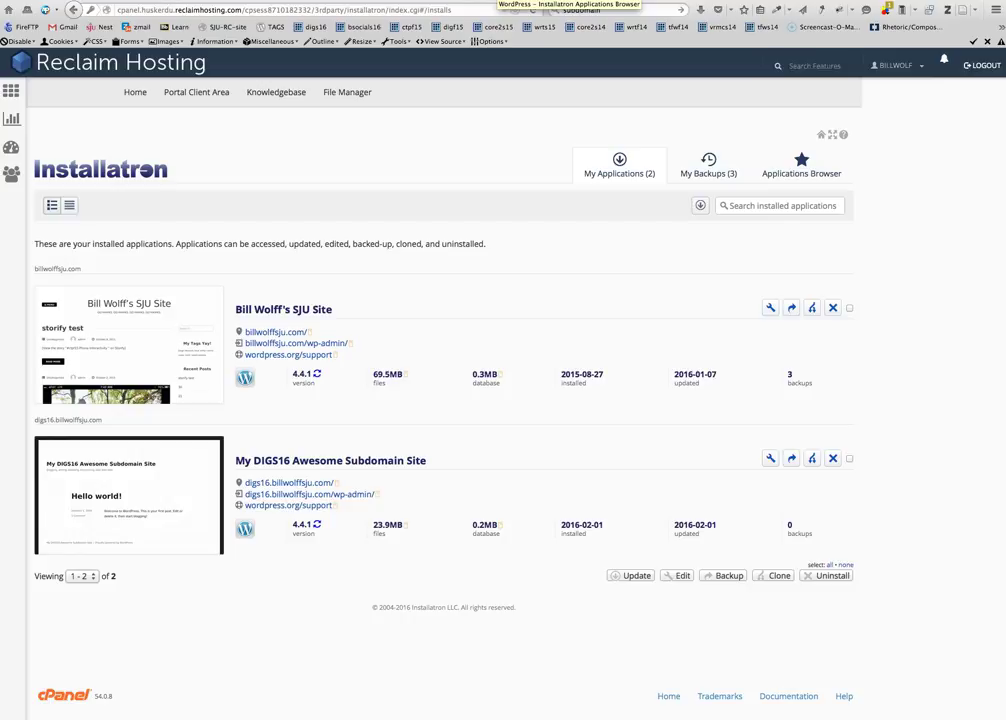
Open digs16.billwolffsju.com in a new tab and append /wp-admin to its address
{"action": "right_click", "coordinate": [303, 487]}
{"action": "left_click", "coordinate": [305, 488]}
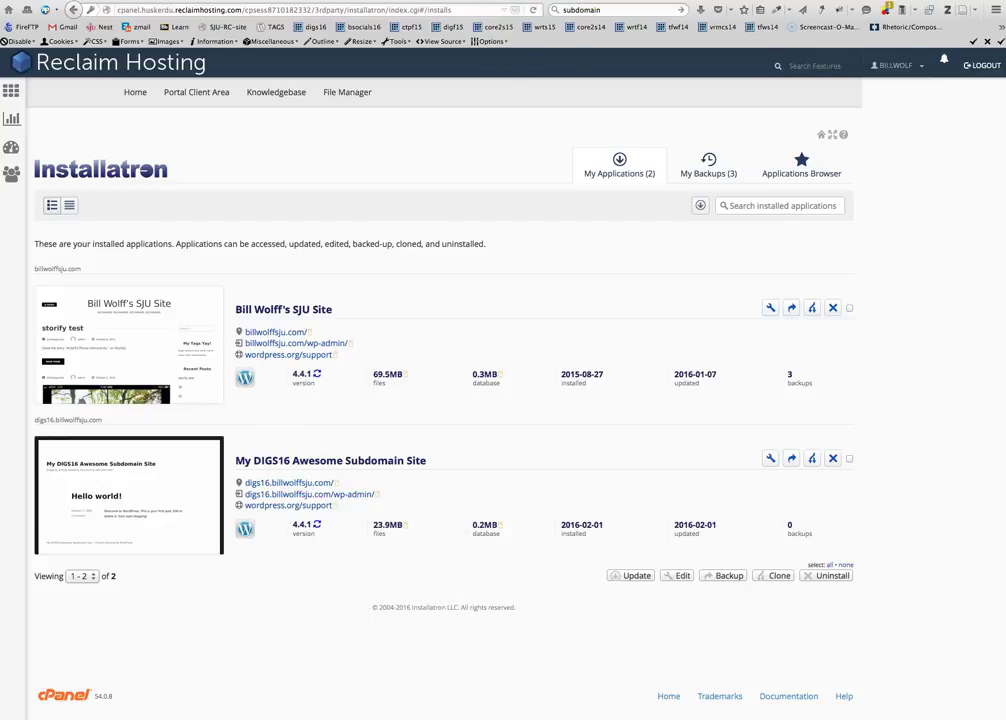
{"action": "key", "text": "ctrl+Tab"}
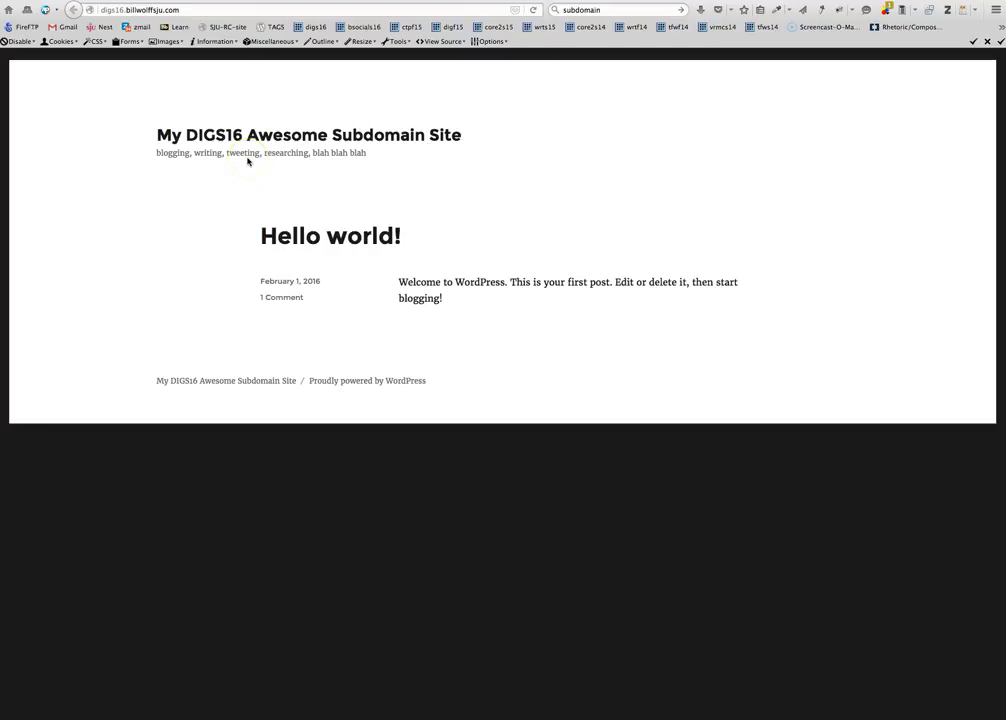
{"action": "left_click", "coordinate": [180, 9]}
{"action": "left_click", "coordinate": [184, 10]}
{"action": "type", "text": "/wp"}
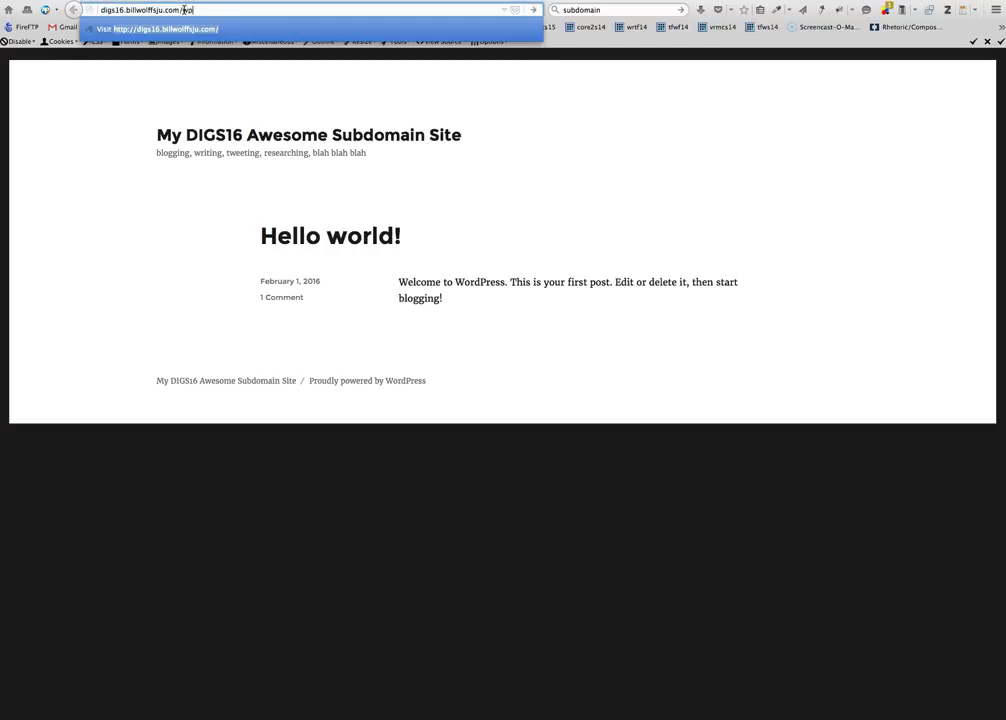
{"action": "type", "text": "-admin"}
Log in on the new site's wp-admin page with the administrator username and password
{"action": "key", "text": "Return"}
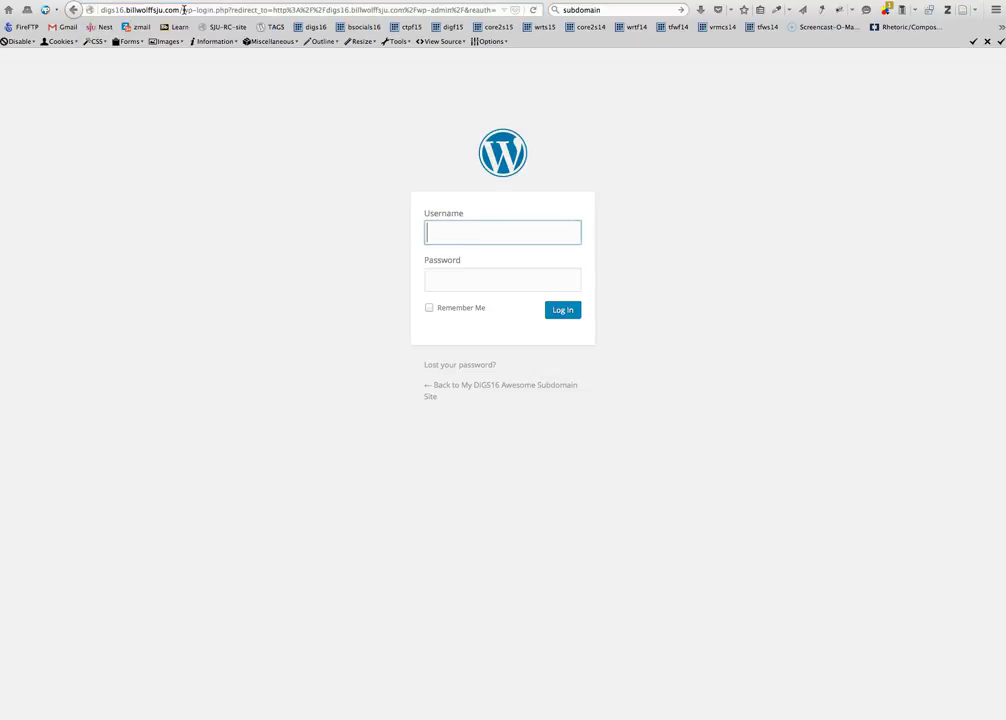
{"action": "type", "text": "billwolff"}
{"action": "key", "text": "Tab"}
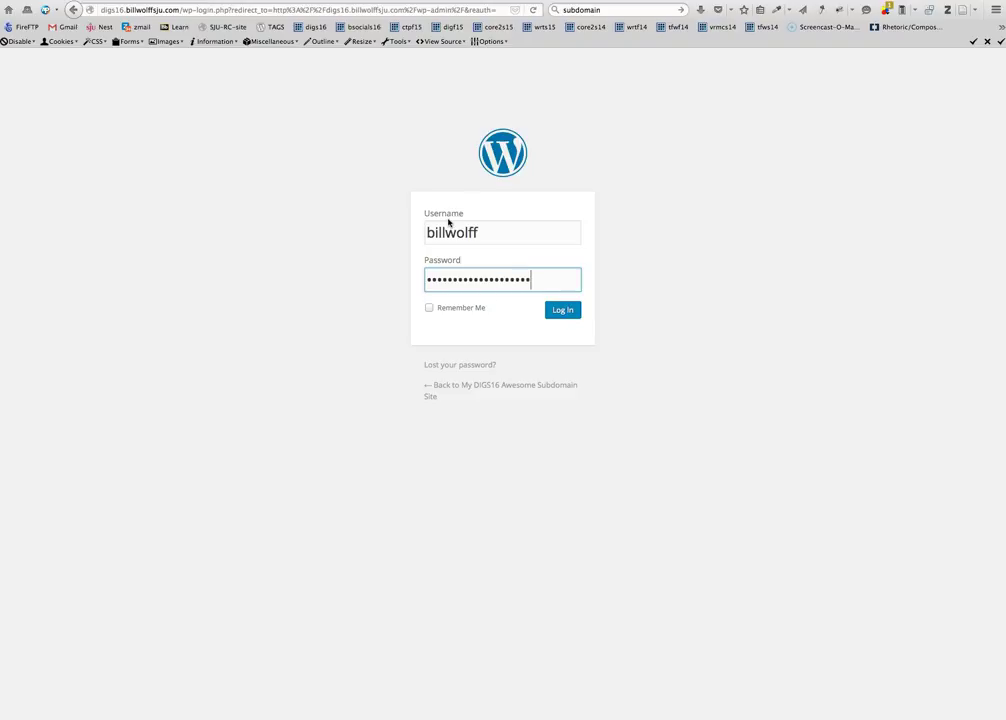
{"action": "key", "text": "Return"}
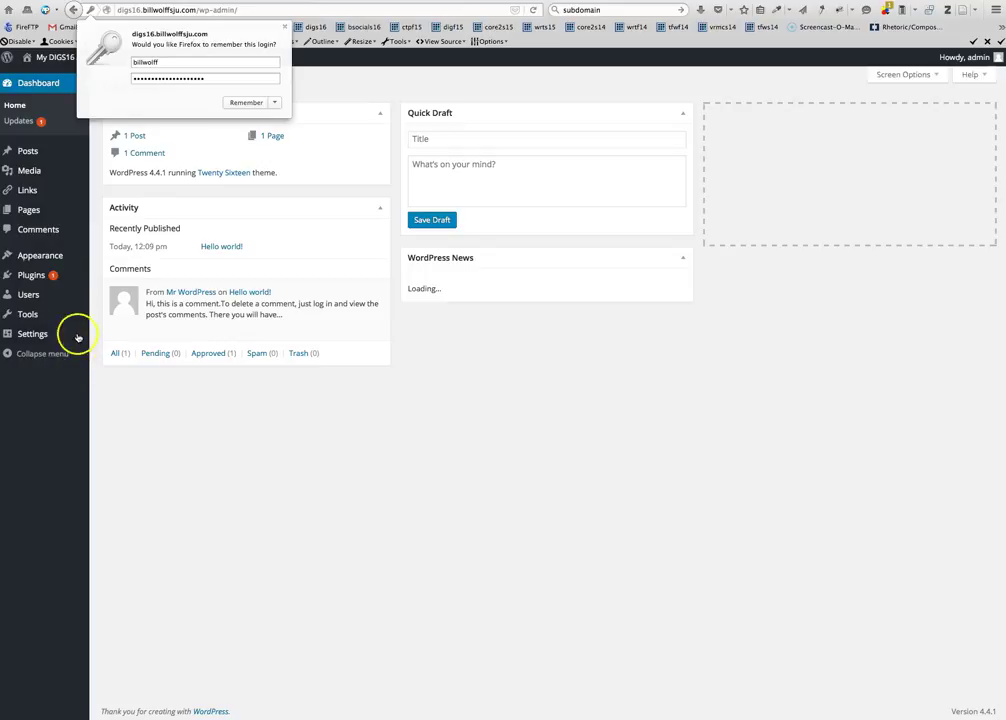
Dismiss the save-login prompt and open Appearance > Themes > Add New to browse featured themes
{"action": "left_click", "coordinate": [285, 27]}
{"action": "mouse_move", "coordinate": [34, 215]}
{"action": "mouse_move", "coordinate": [43, 262]}
{"action": "left_click", "coordinate": [111, 257]}
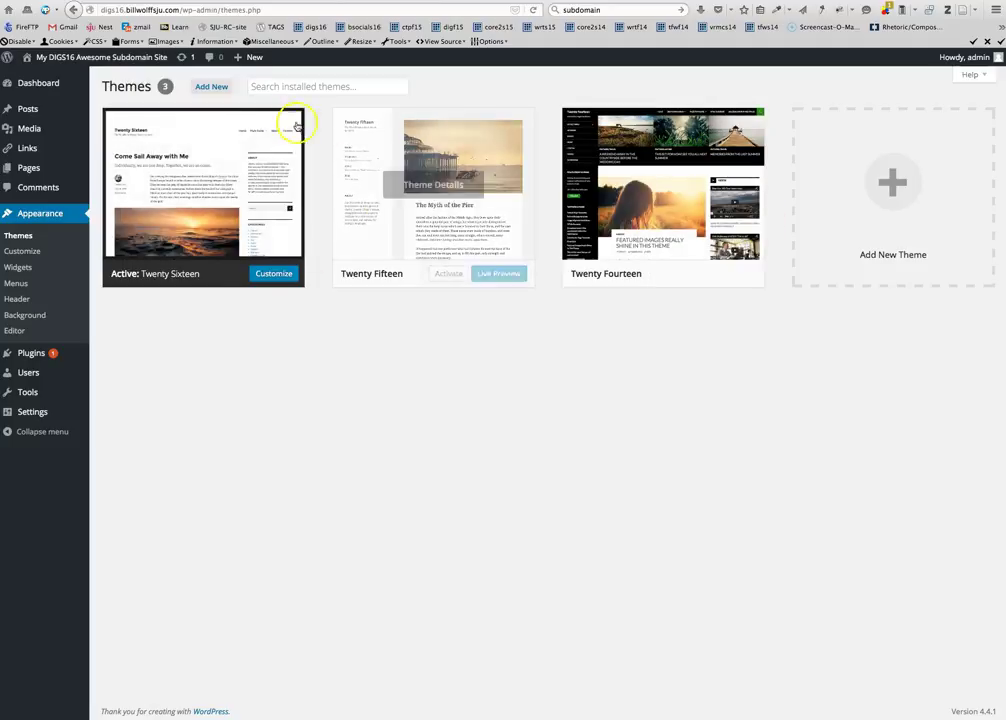
{"action": "left_click", "coordinate": [218, 90]}
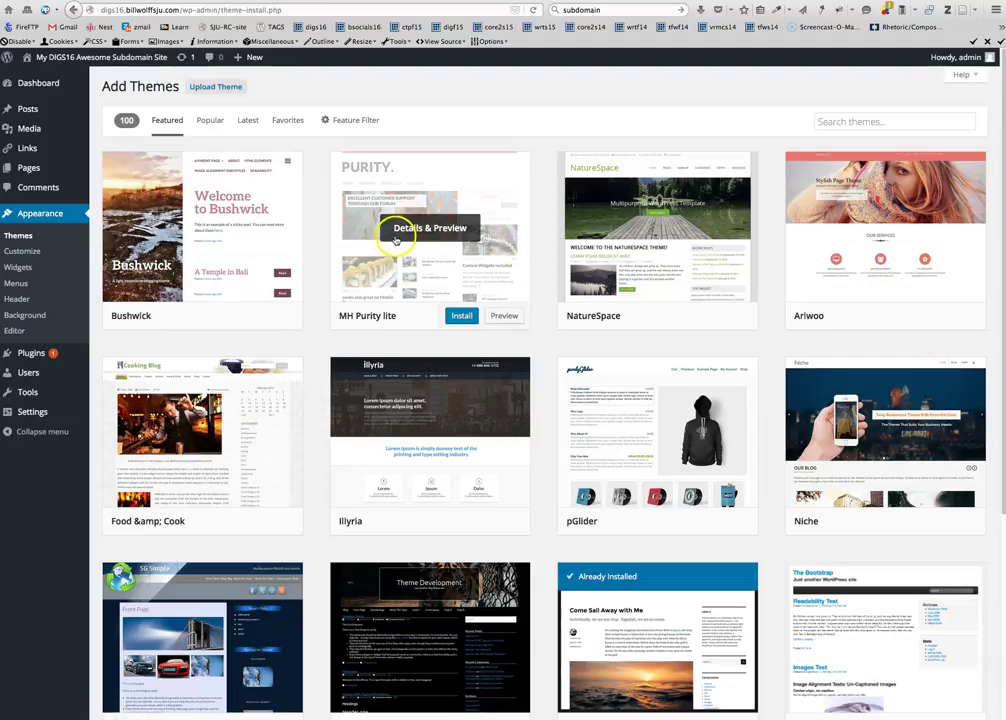
Install the MH Purity lite theme and activate it
{"action": "left_click", "coordinate": [458, 315]}
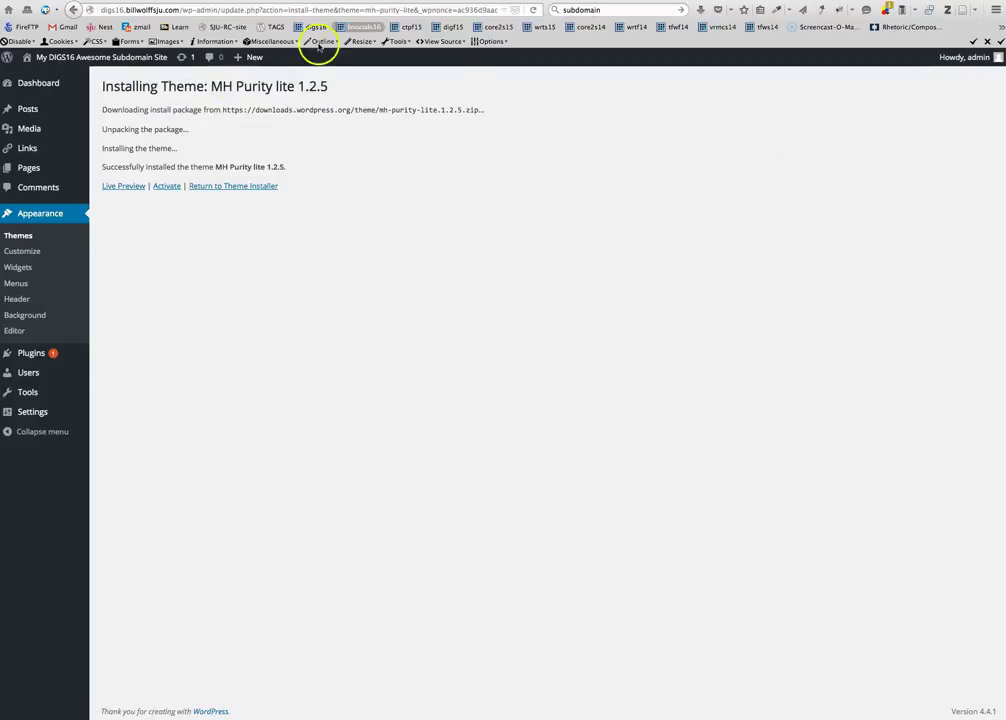
{"action": "left_click", "coordinate": [117, 187]}
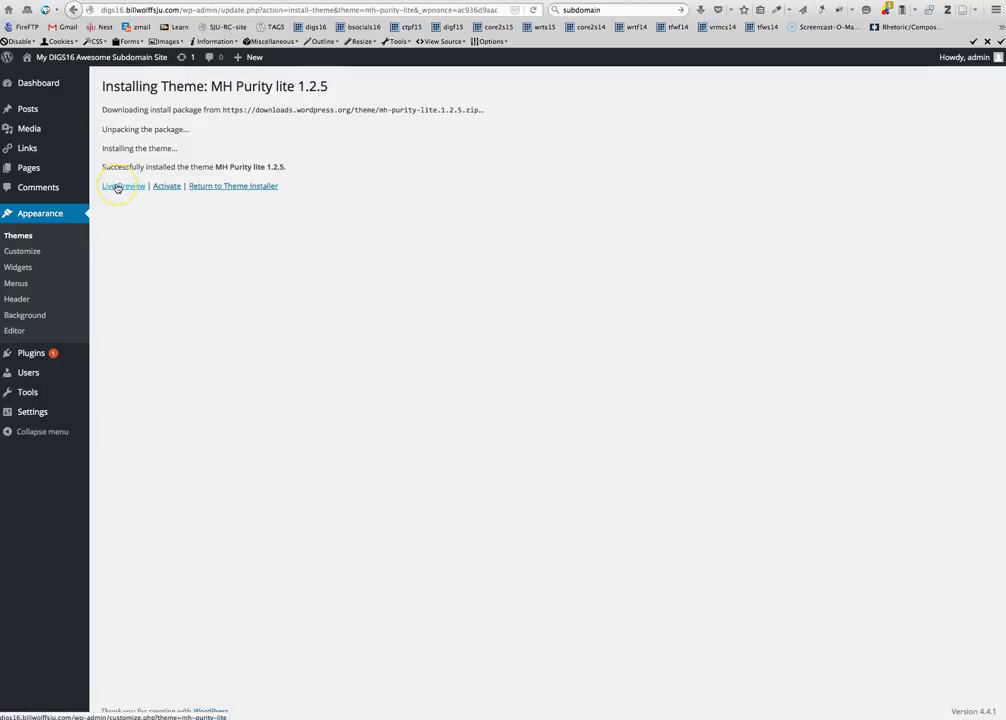
{"action": "left_click", "coordinate": [166, 187]}
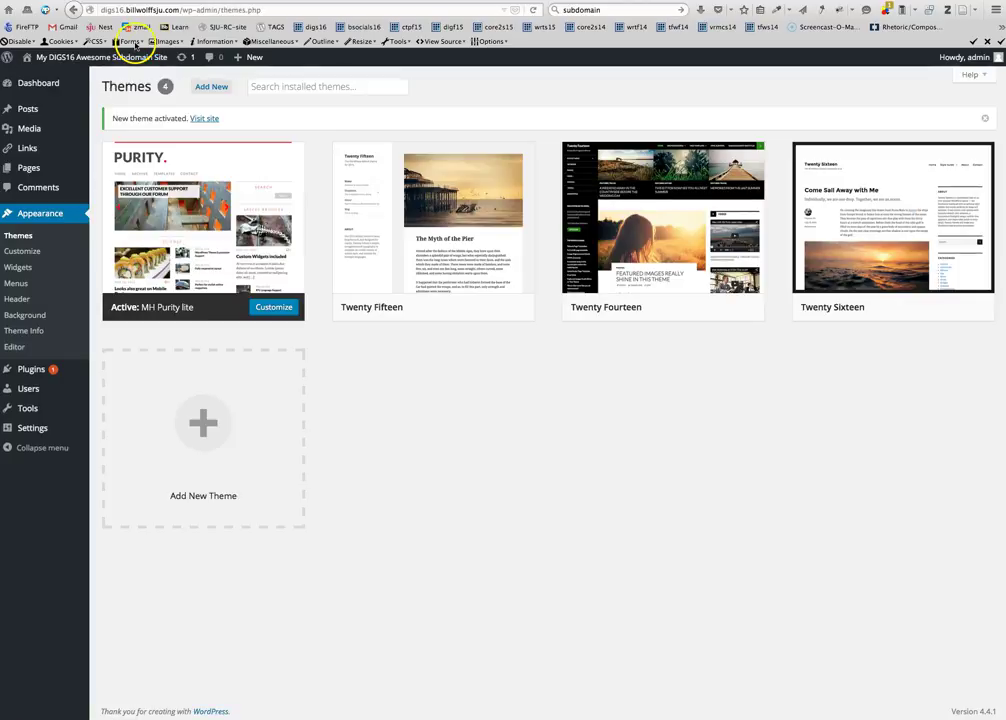
Open the live digs16 site in a new browser tab to view the Purity design
{"action": "right_click", "coordinate": [91, 58]}
{"action": "right_click", "coordinate": [48, 79]}
{"action": "left_click", "coordinate": [80, 83]}
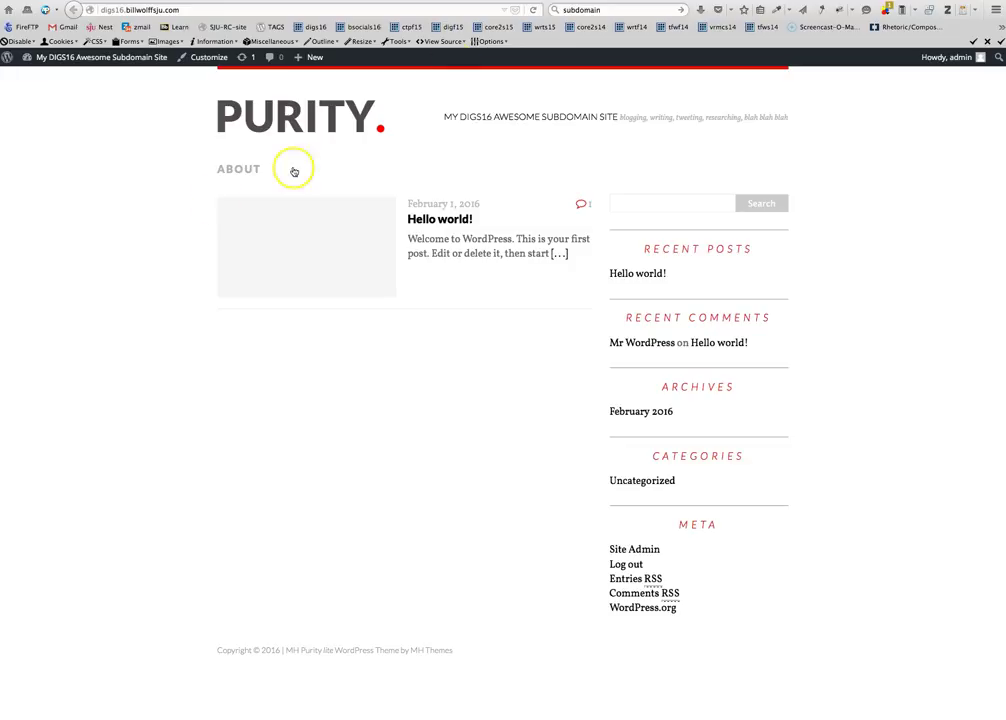